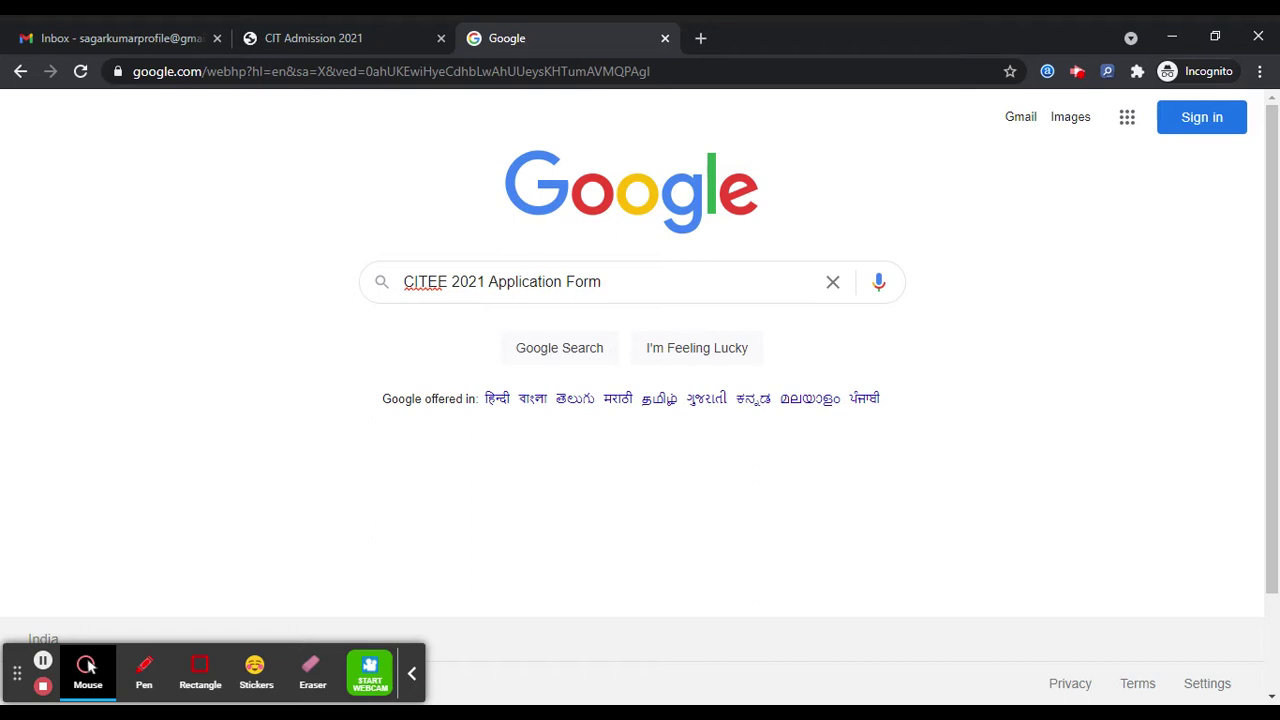
- Switch from Google Search to the CIT Admission 2021 registration tab
{"action": "left_click", "coordinate": [350, 32]}
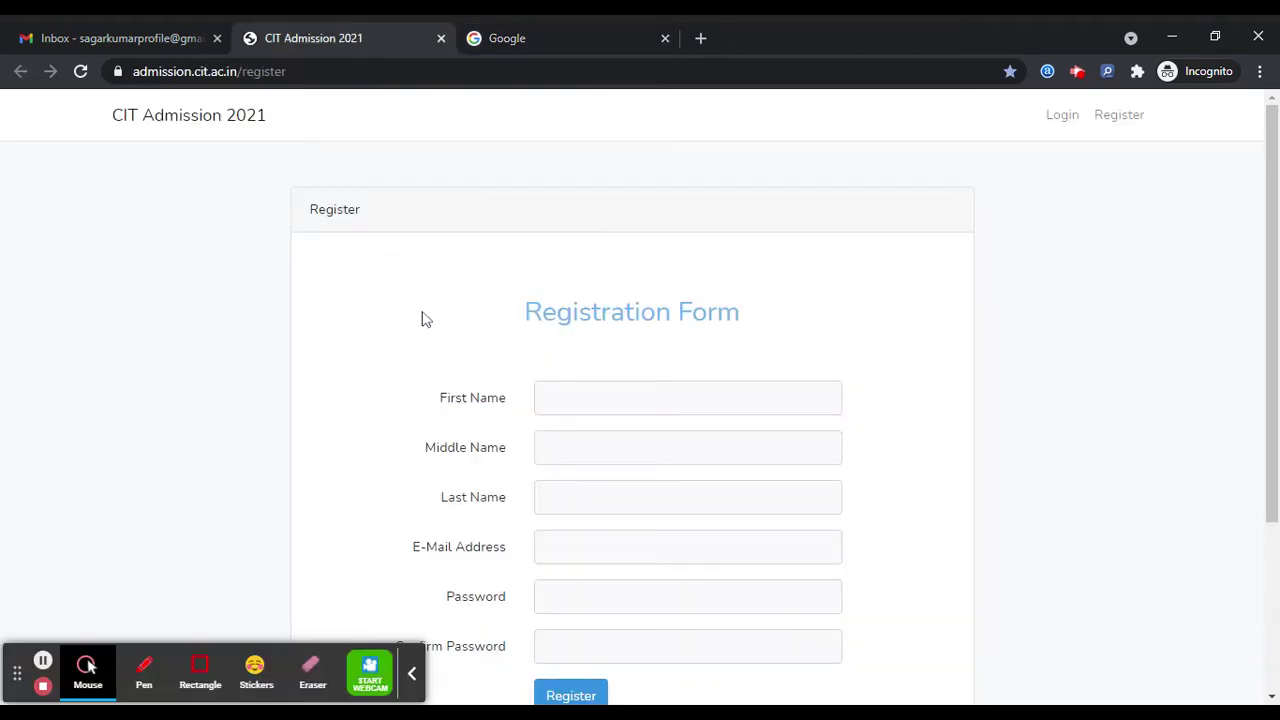
- Enter the applicant's placeholder first, middle and last names
{"action": "scroll", "coordinate": [478, 288], "scroll_direction": "down", "scroll_amount": 1}
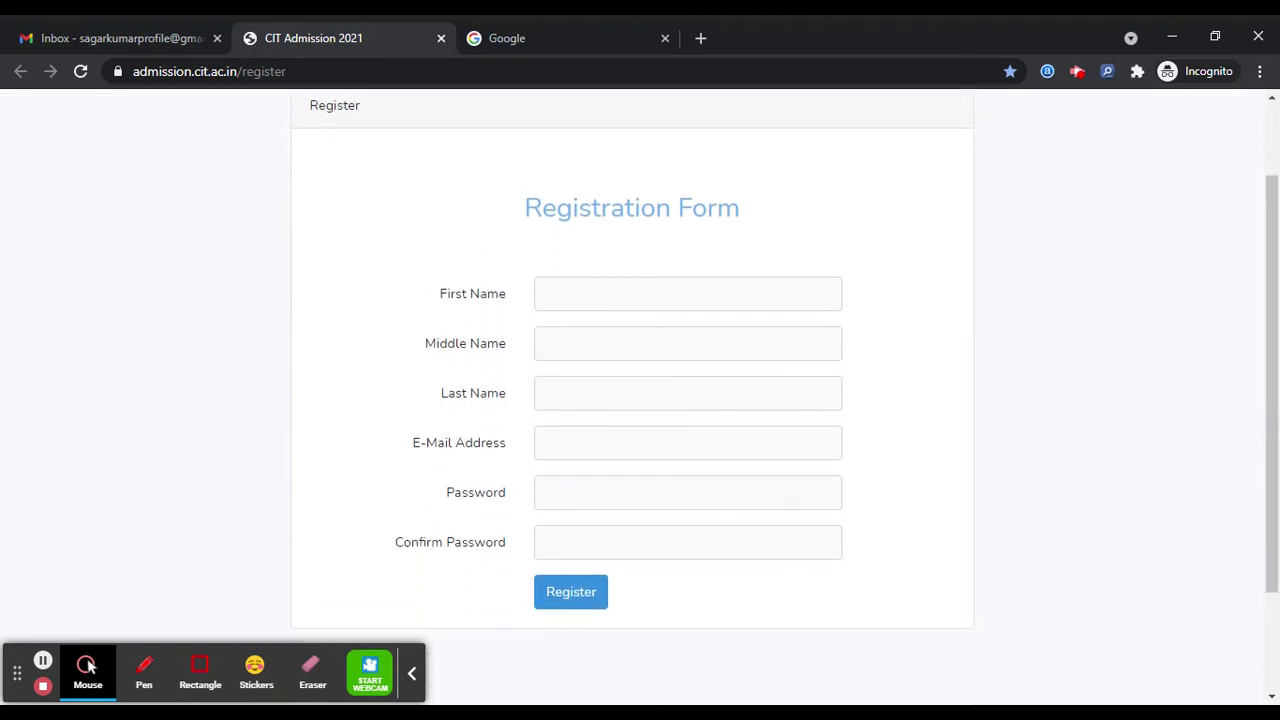
{"action": "left_click", "coordinate": [575, 294]}
{"action": "type", "text": "FIRST"}
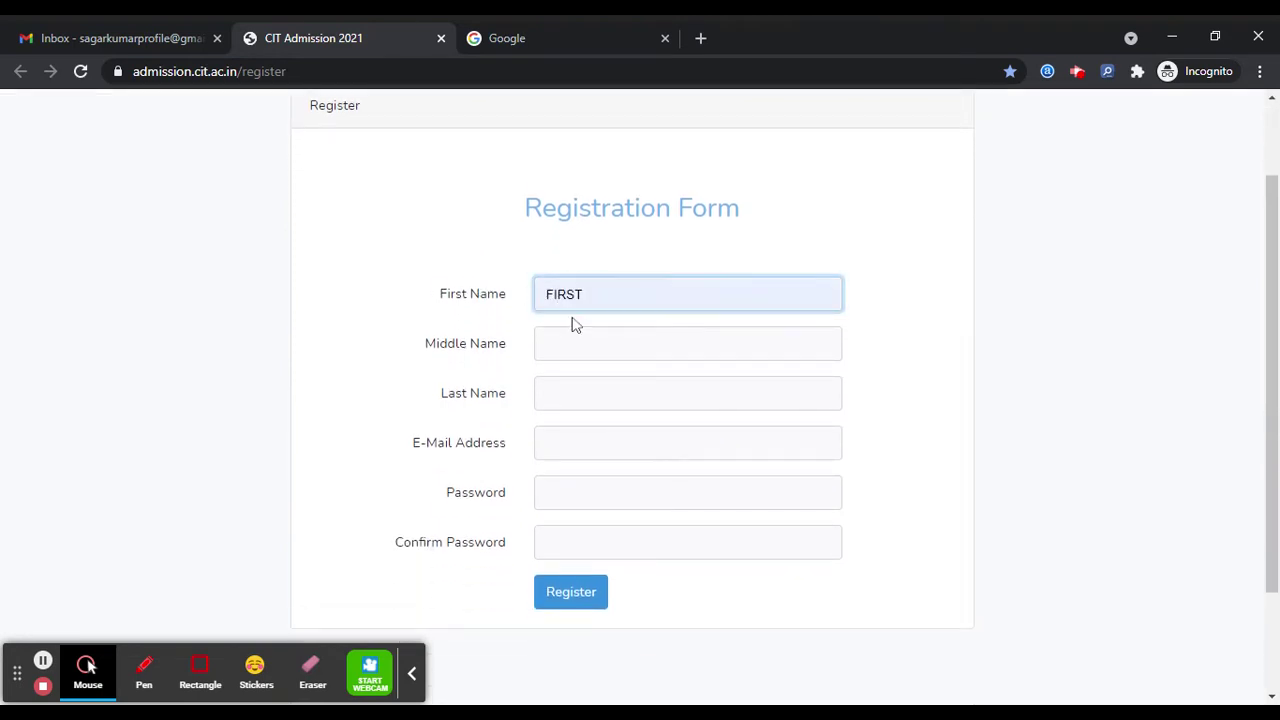
{"action": "key", "text": "Tab"}
{"action": "type", "text": "MIDDLE"}
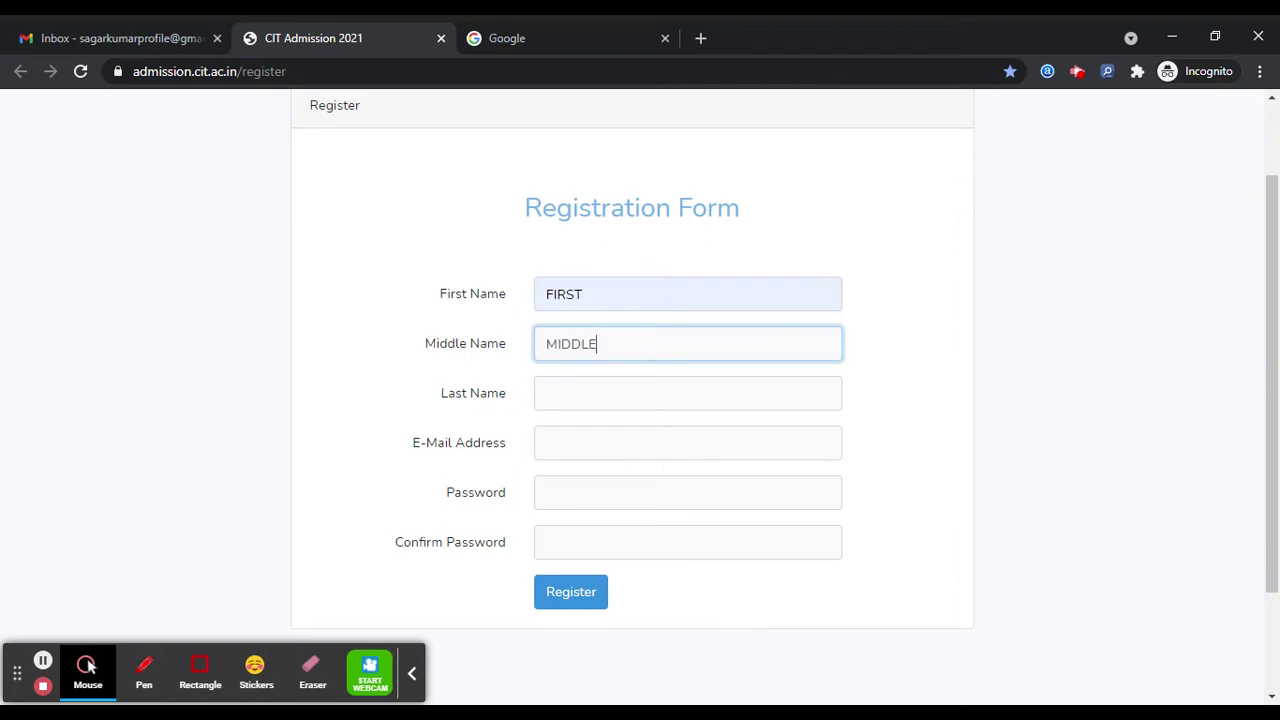
{"action": "left_click", "coordinate": [586, 386]}
{"action": "type", "text": "LAST"}
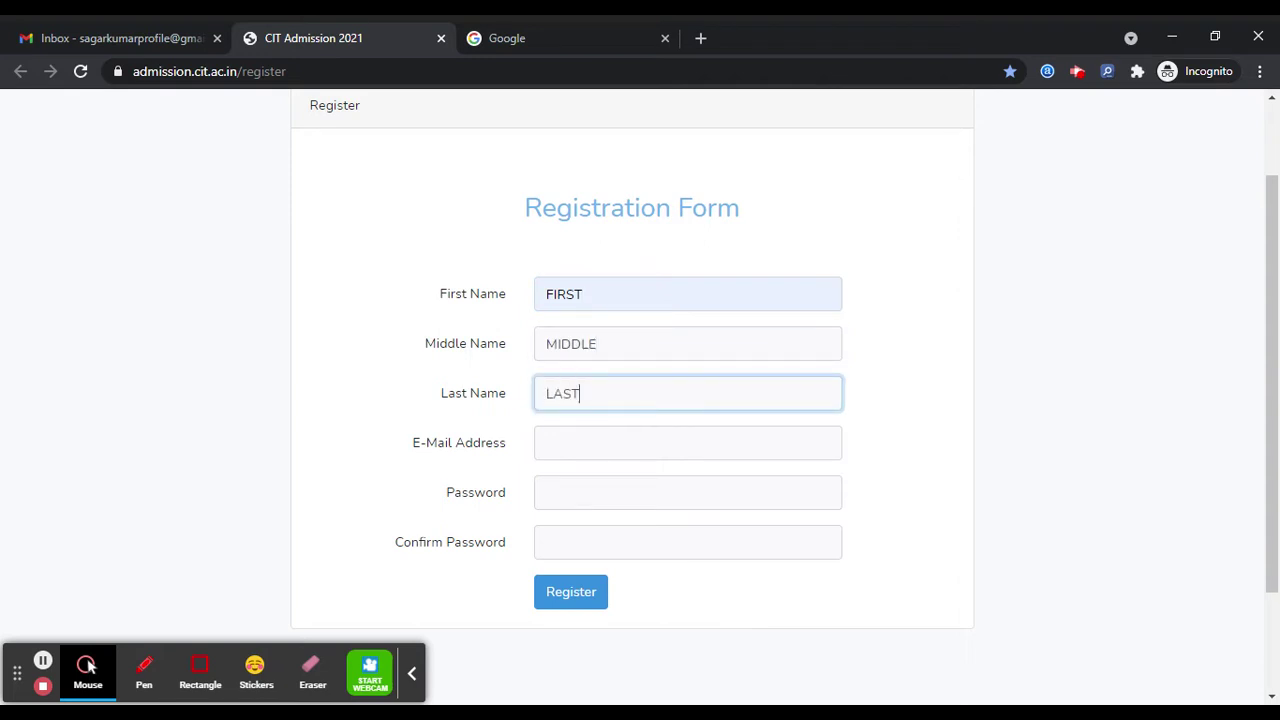
- Fill in the e-mail address, the password and its confirmation, and submit the registration
{"action": "left_click", "coordinate": [600, 442]}
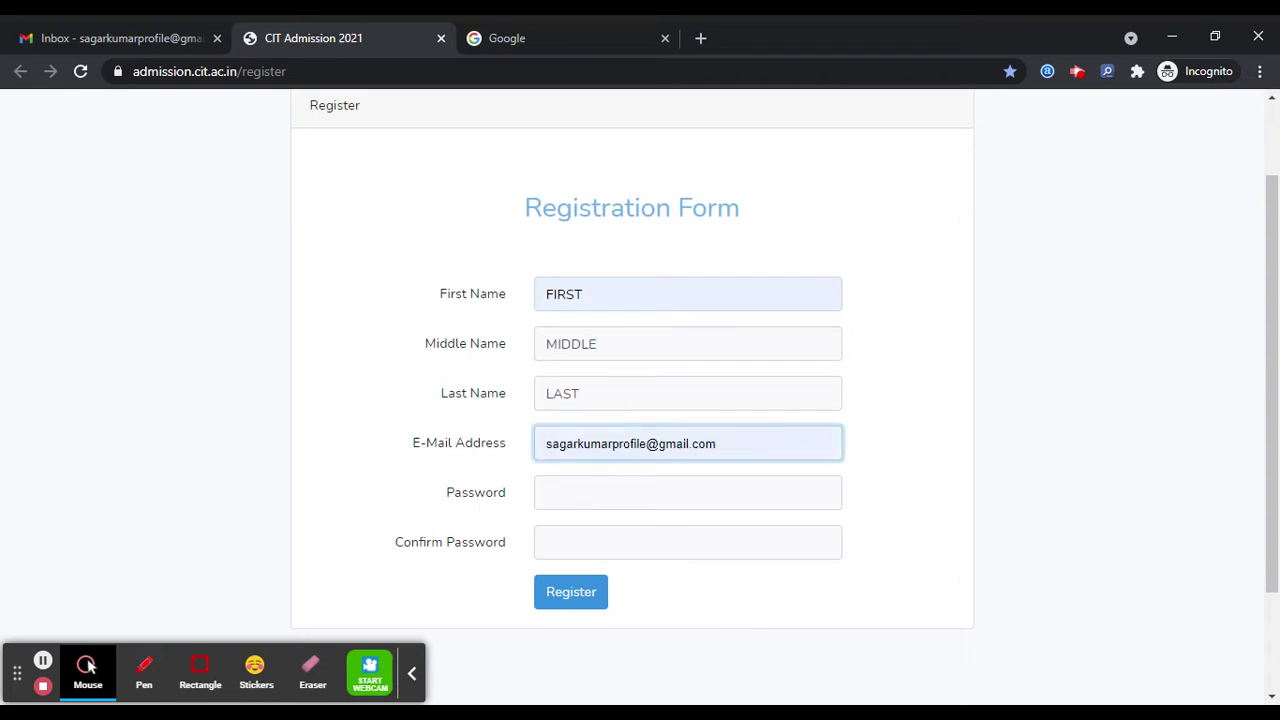
{"action": "left_click", "coordinate": [617, 495]}
{"action": "type", "text": "•"}
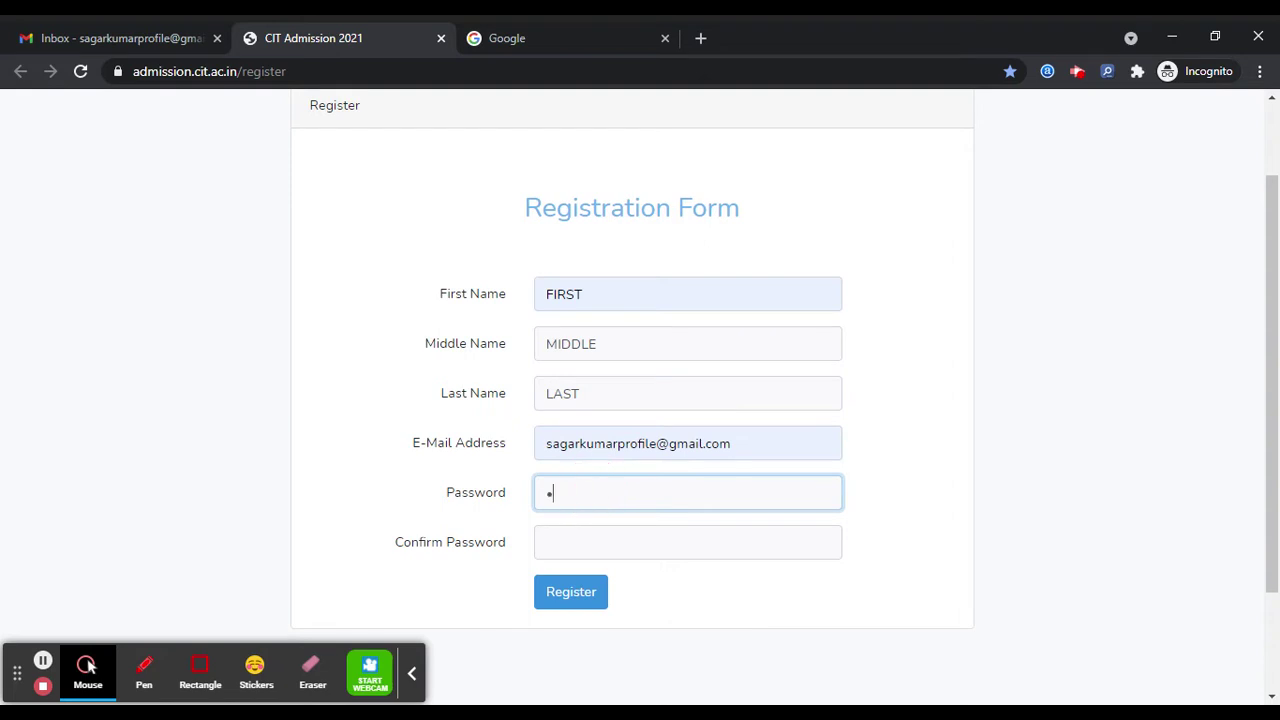
{"action": "type", "text": "••••"}
{"action": "left_click", "coordinate": [600, 536]}
{"action": "type", "text": "•"}
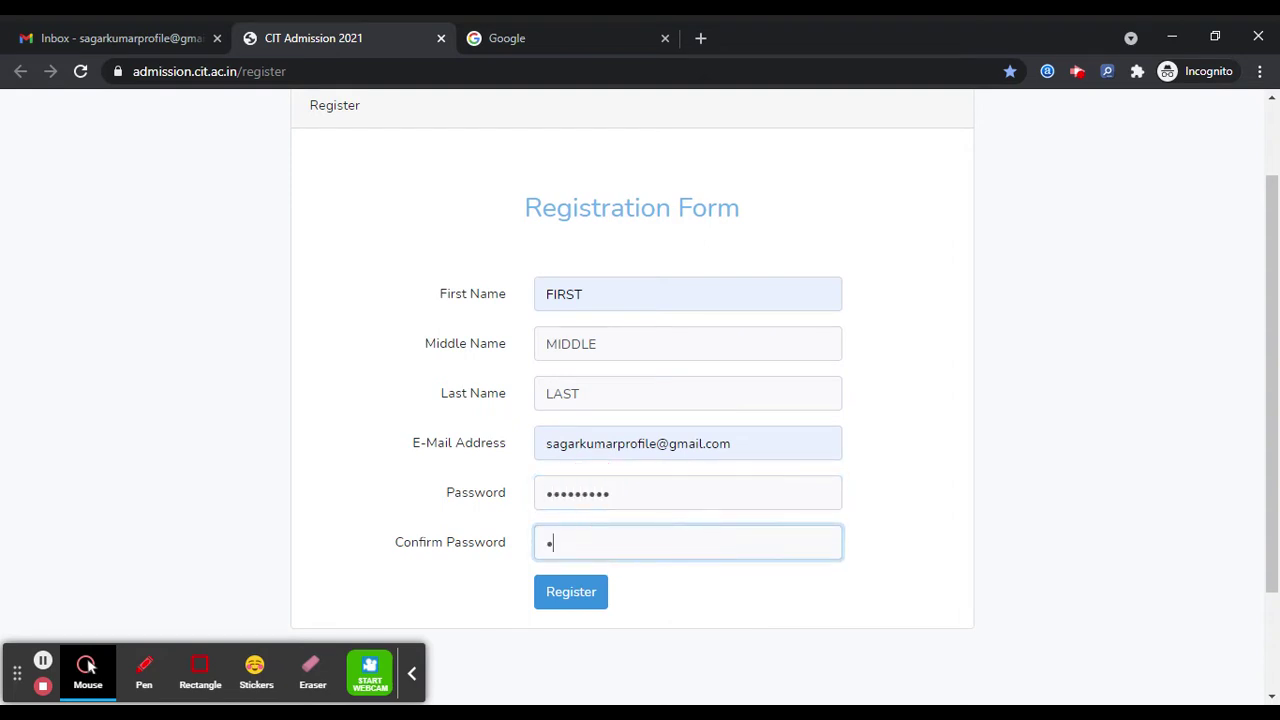
{"action": "type", "text": "••••••••"}
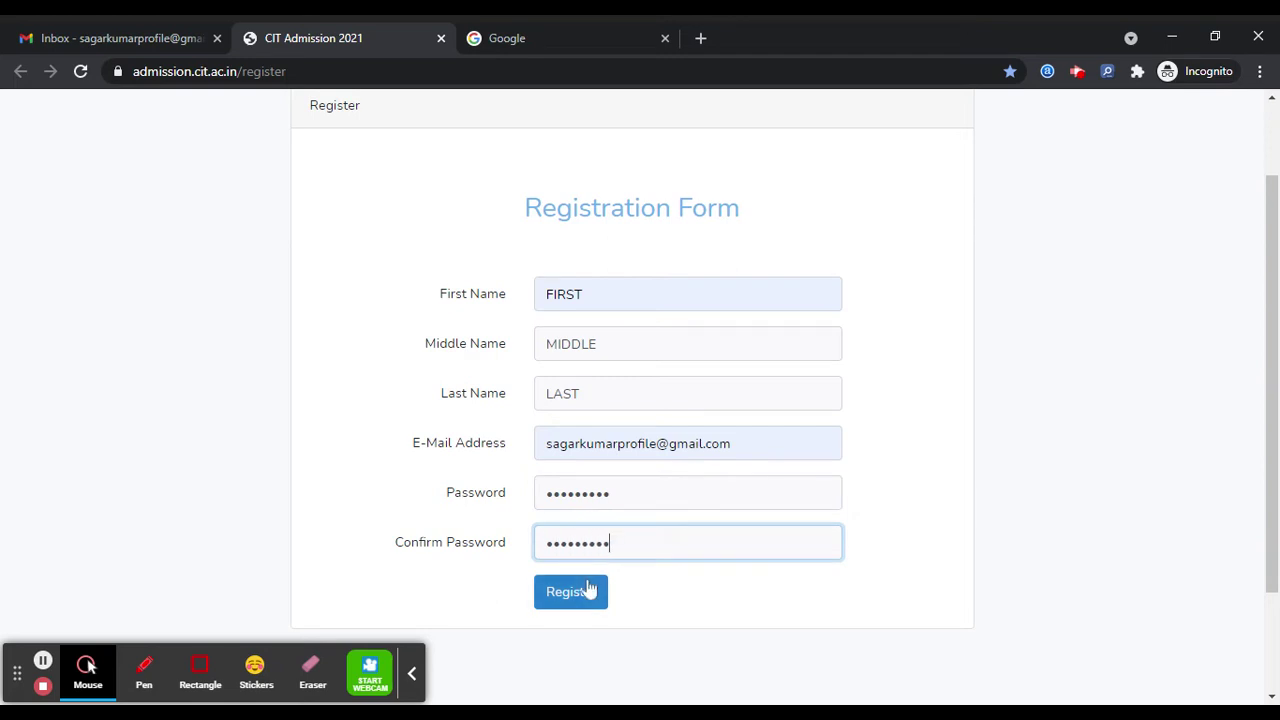
{"action": "left_click", "coordinate": [589, 590]}
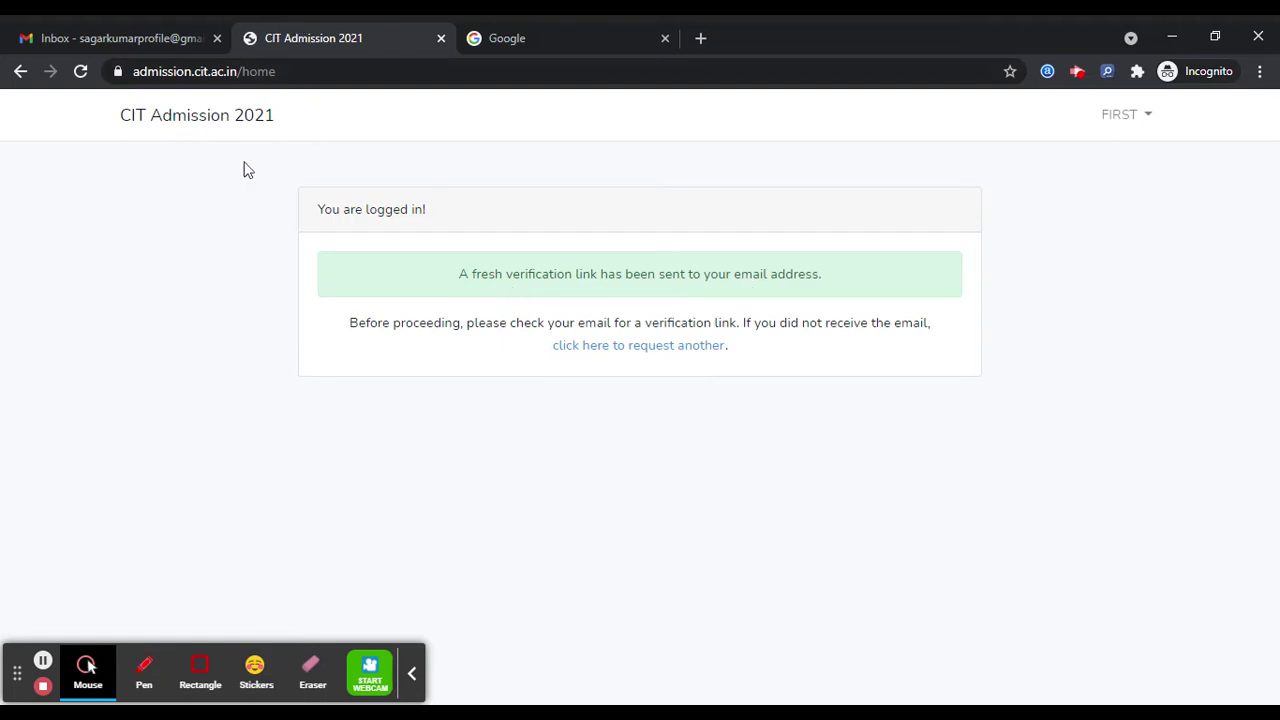
- Refresh the Gmail inbox repeatedly and check Spam for the verification mail
{"action": "left_click", "coordinate": [128, 30]}
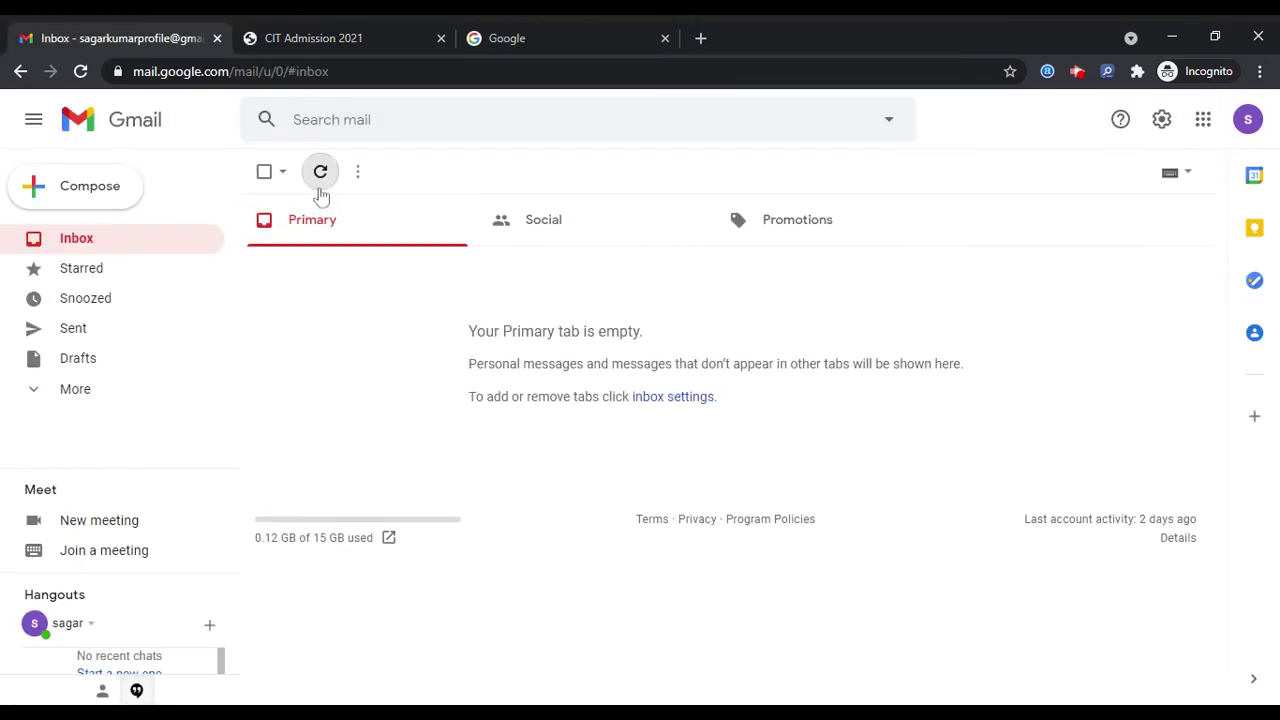
{"action": "left_click", "coordinate": [321, 193]}
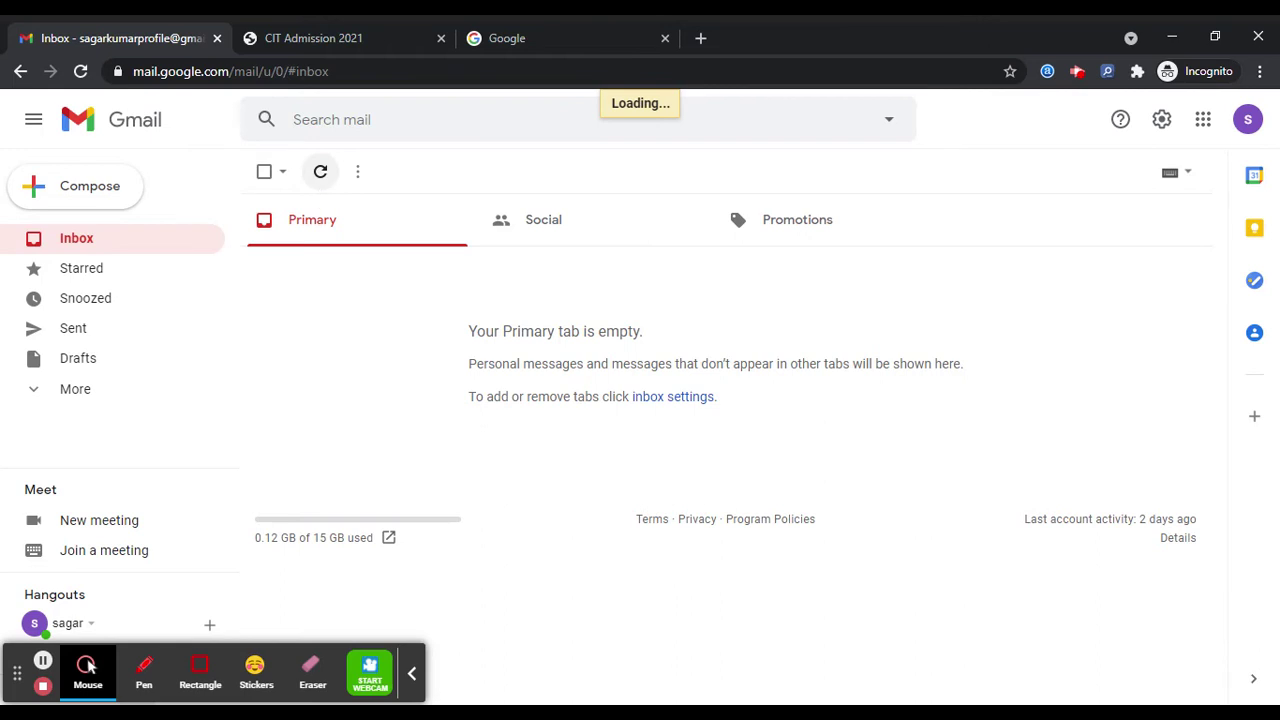
{"action": "left_click", "coordinate": [321, 193]}
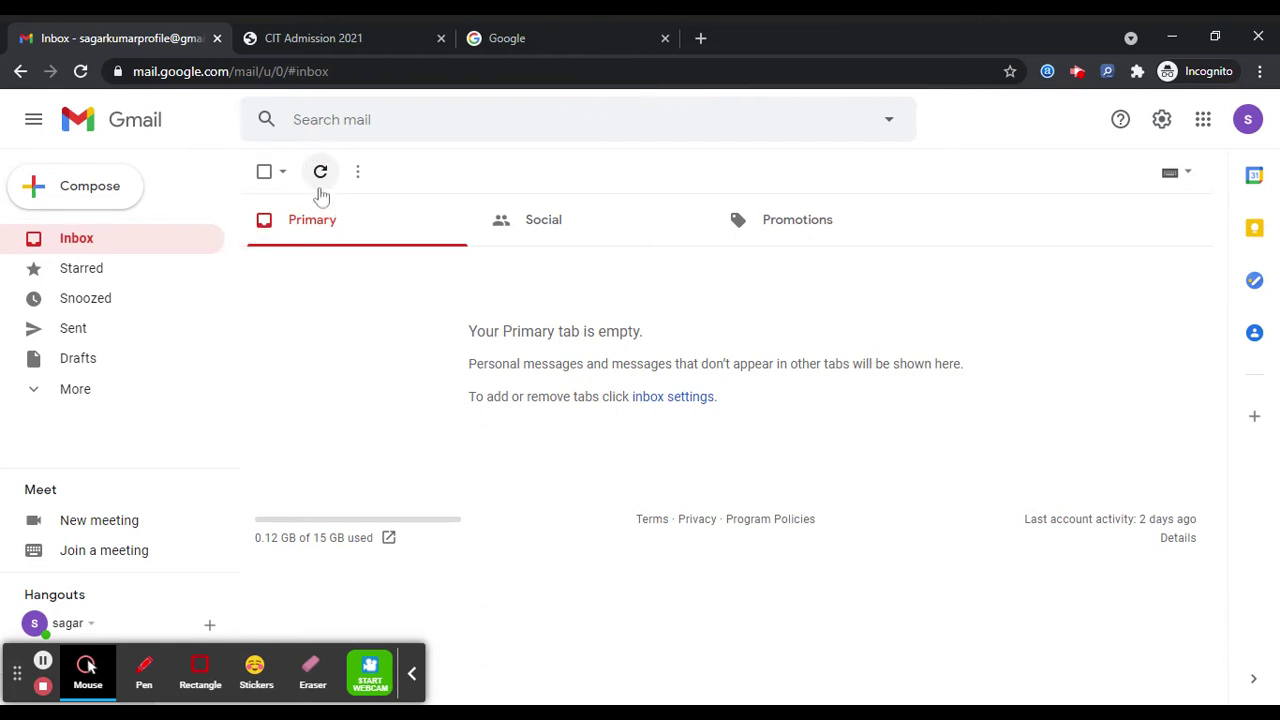
{"action": "left_click", "coordinate": [321, 190]}
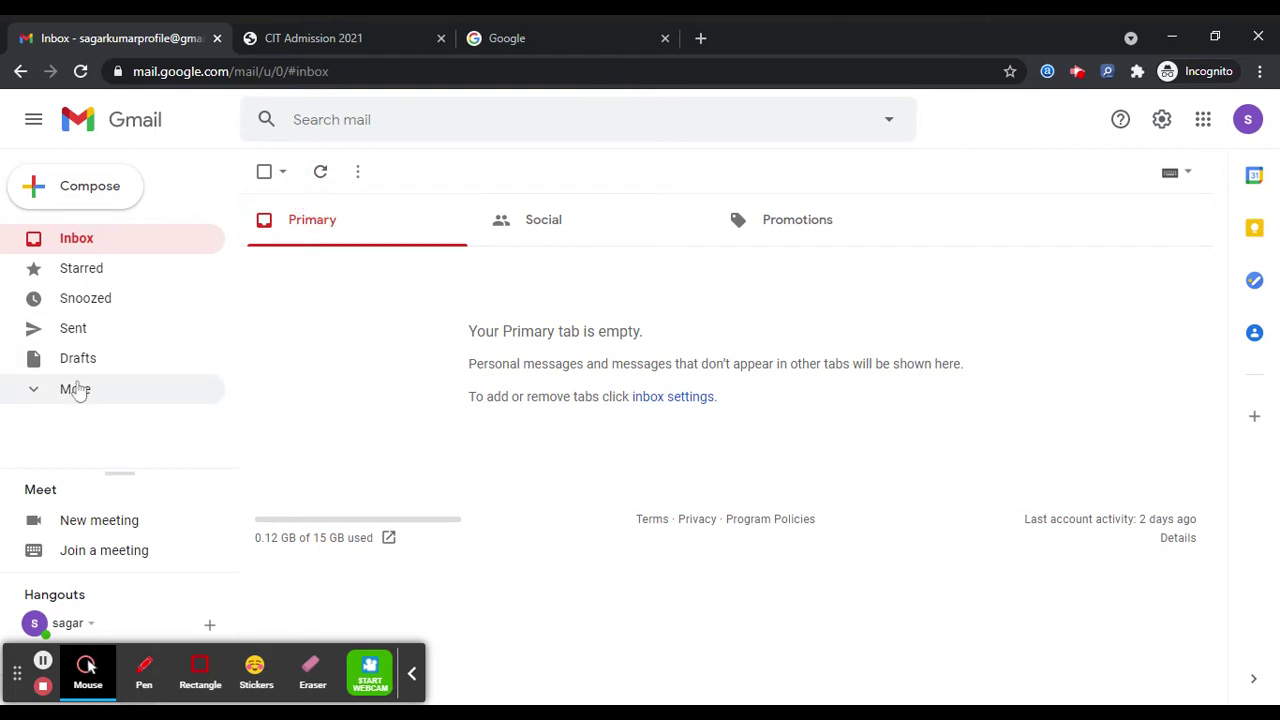
{"action": "left_click", "coordinate": [75, 390]}
{"action": "scroll", "coordinate": [88, 344], "scroll_direction": "down", "scroll_amount": 1}
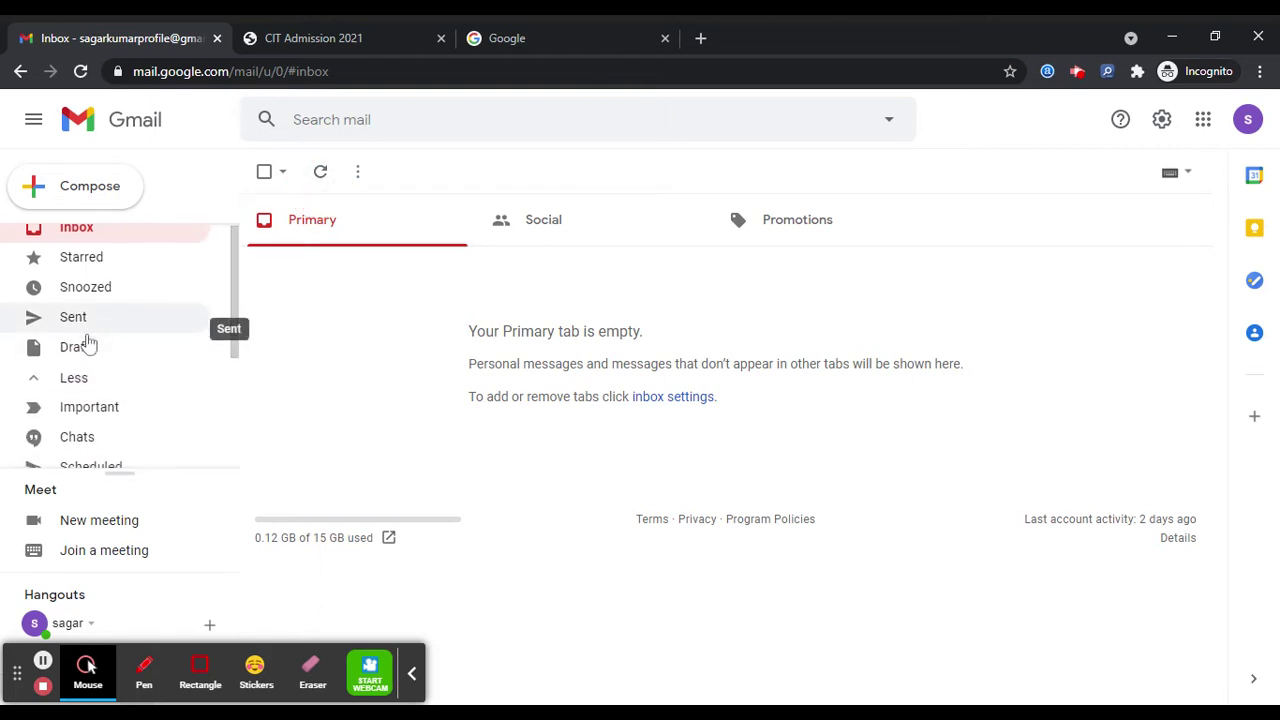
{"action": "scroll", "coordinate": [88, 344], "scroll_direction": "down", "scroll_amount": 3}
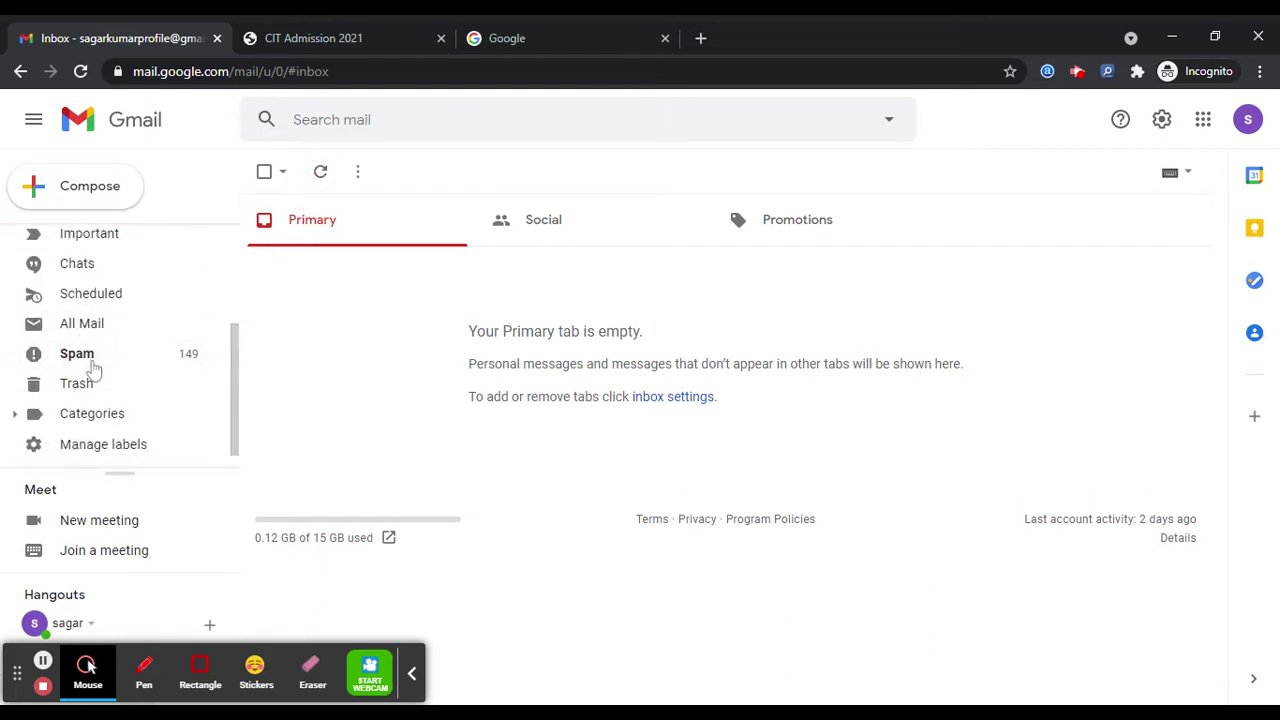
{"action": "left_click", "coordinate": [90, 362]}
{"action": "scroll", "coordinate": [134, 317], "scroll_direction": "up", "scroll_amount": 3}
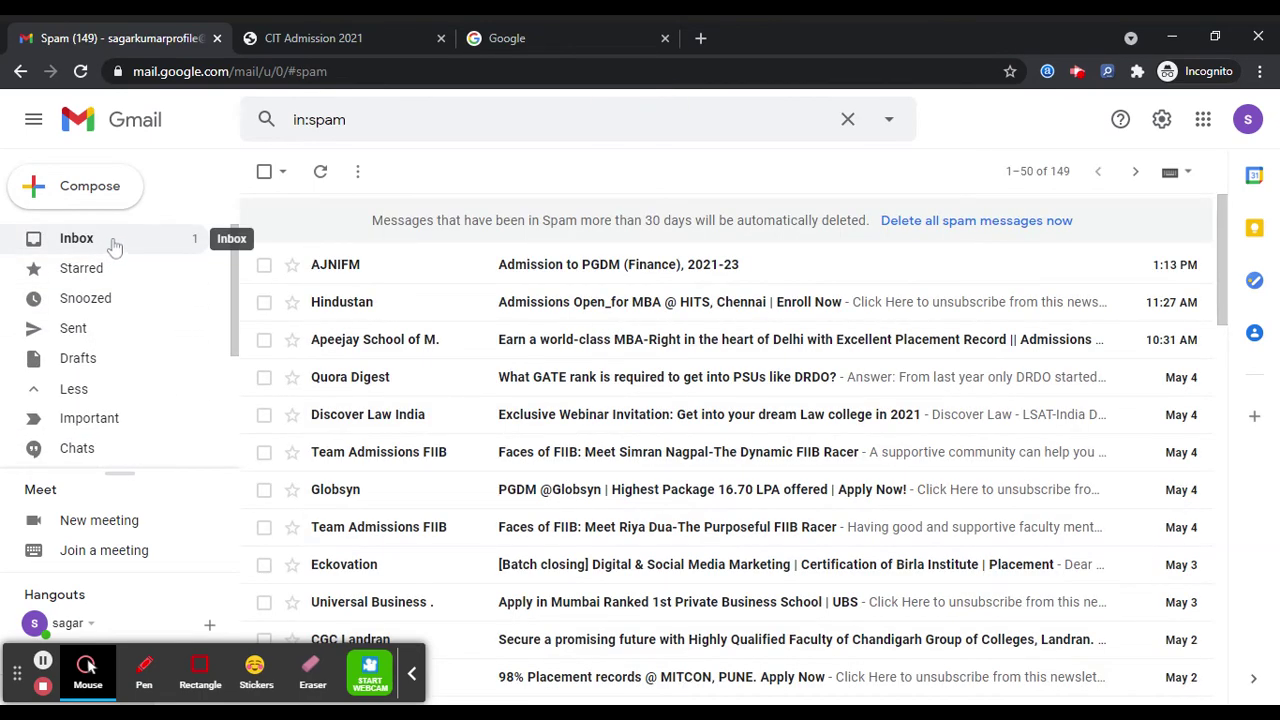
{"action": "left_click", "coordinate": [116, 242]}
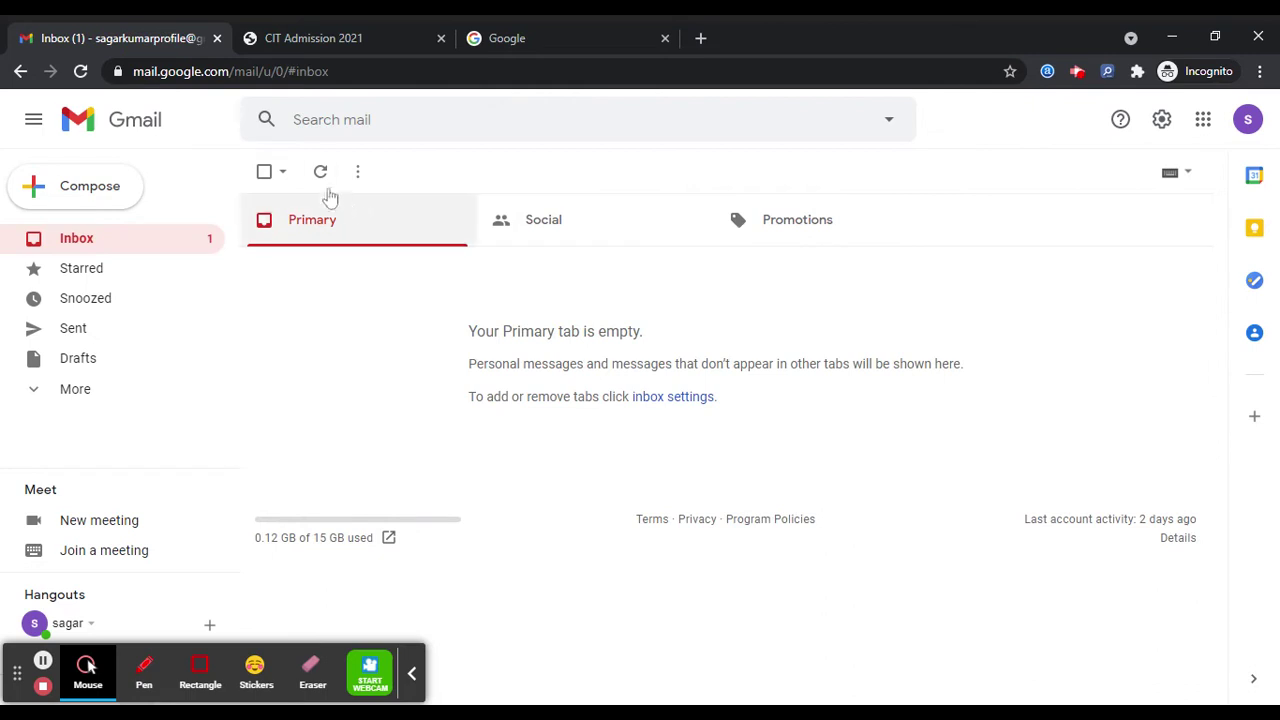
- Open the CIT Kokrajhar message and follow its Verify Email Address link
{"action": "left_click", "coordinate": [320, 178]}
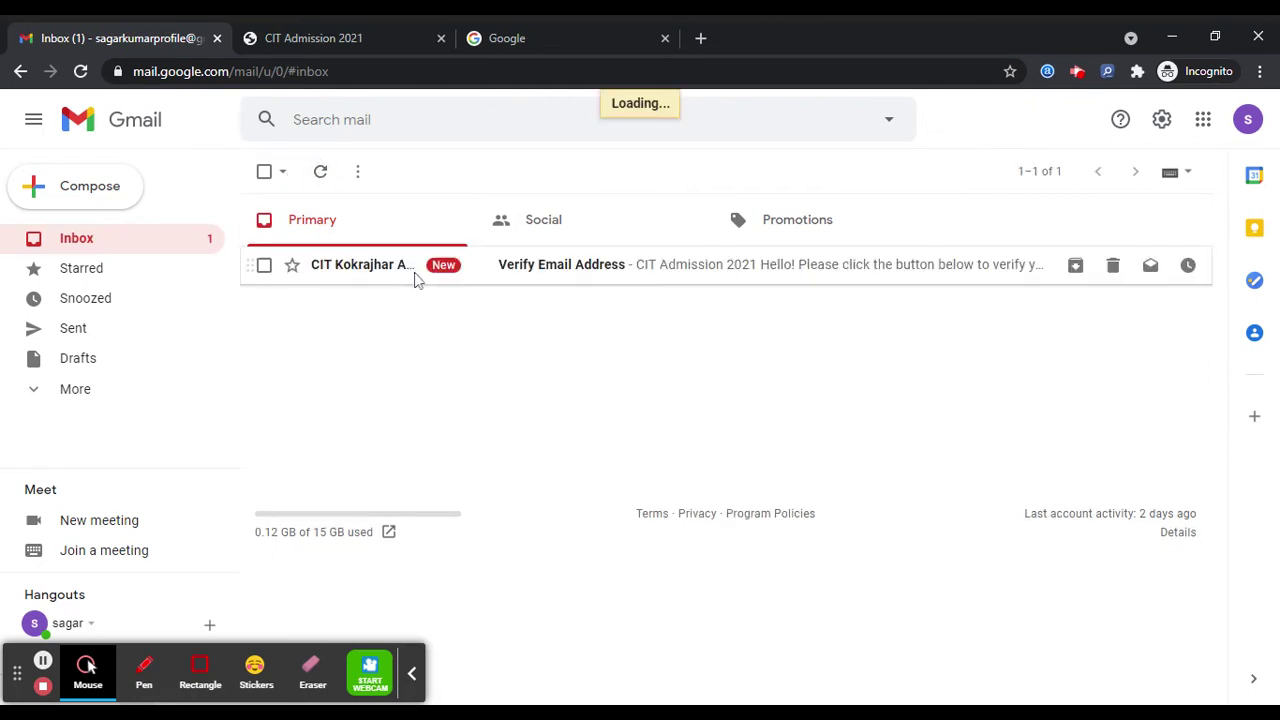
{"action": "left_click", "coordinate": [416, 280]}
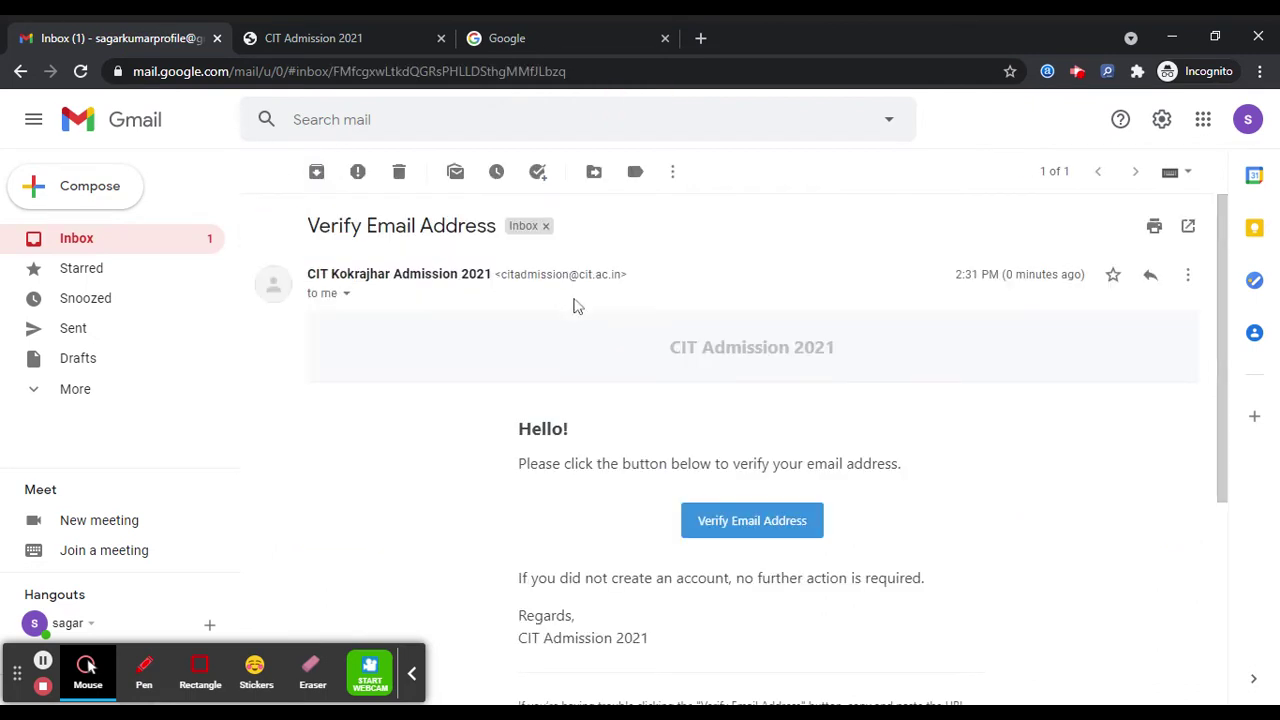
{"action": "left_click", "coordinate": [743, 522]}
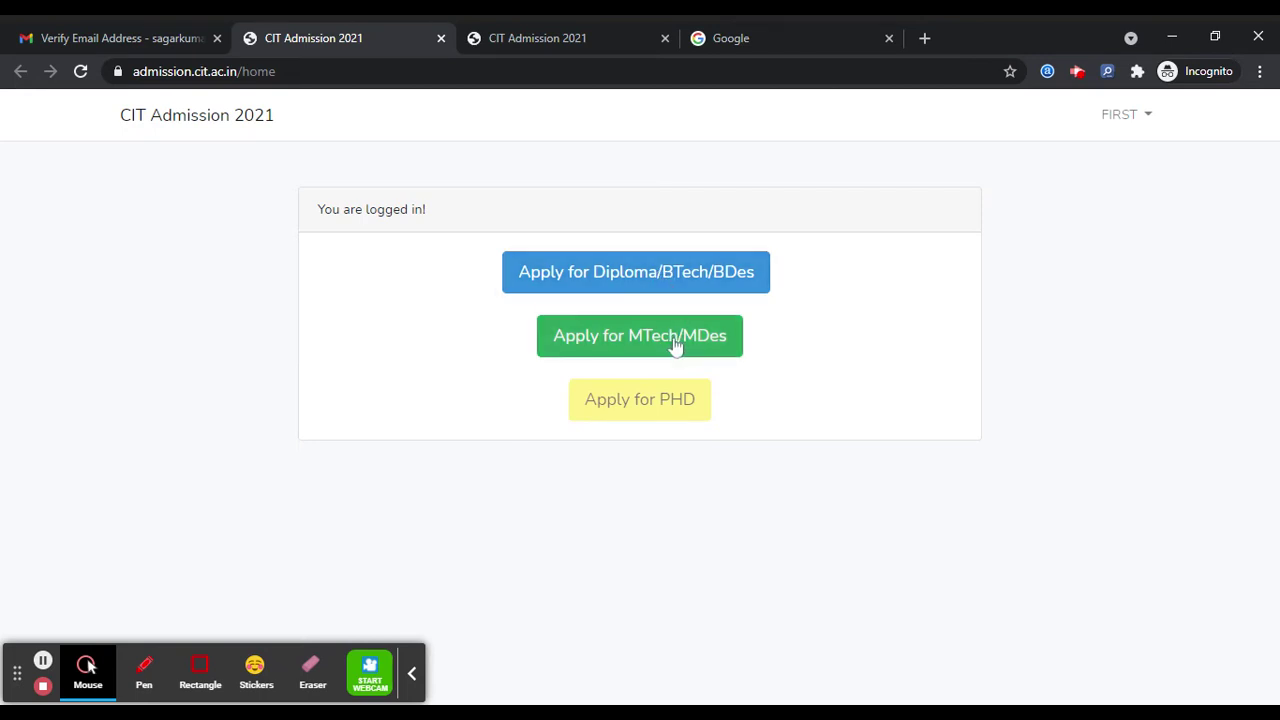
- Start a Diploma application with qualification Class X, programme Diploma (1) and scheme CITDEE-2021
{"action": "left_click", "coordinate": [648, 281]}
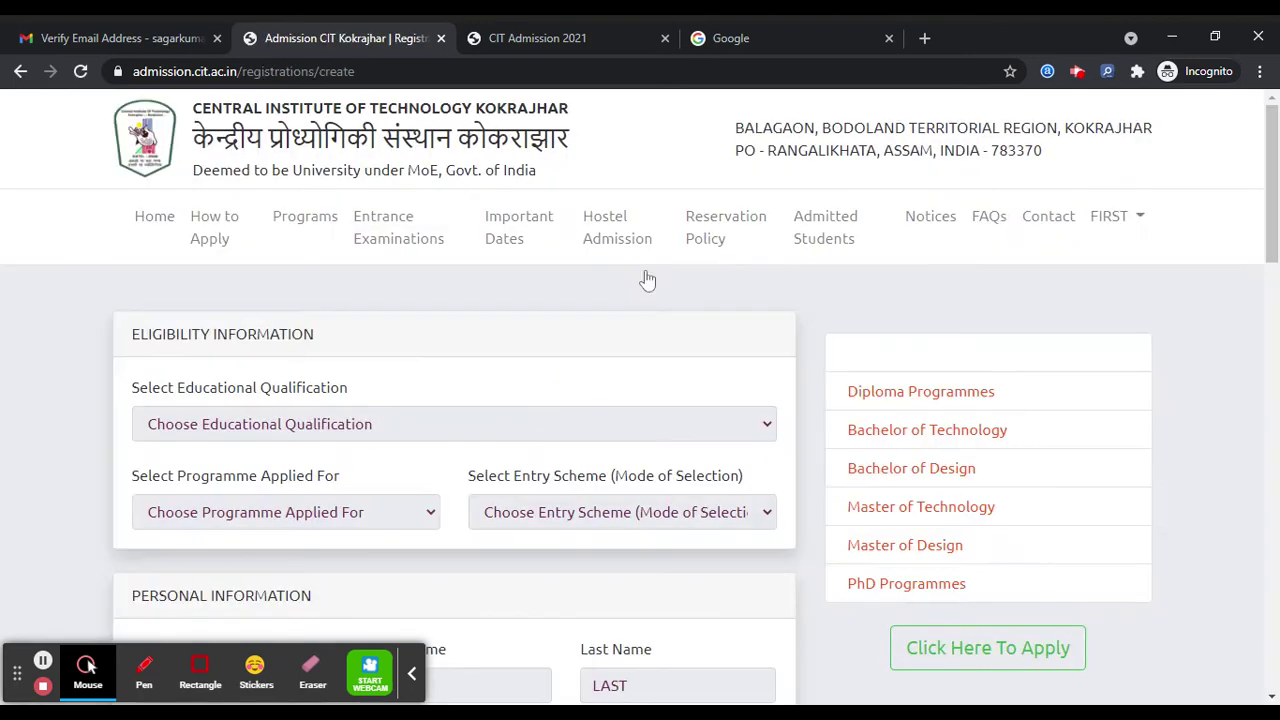
{"action": "scroll", "coordinate": [463, 331], "scroll_direction": "down", "scroll_amount": 8}
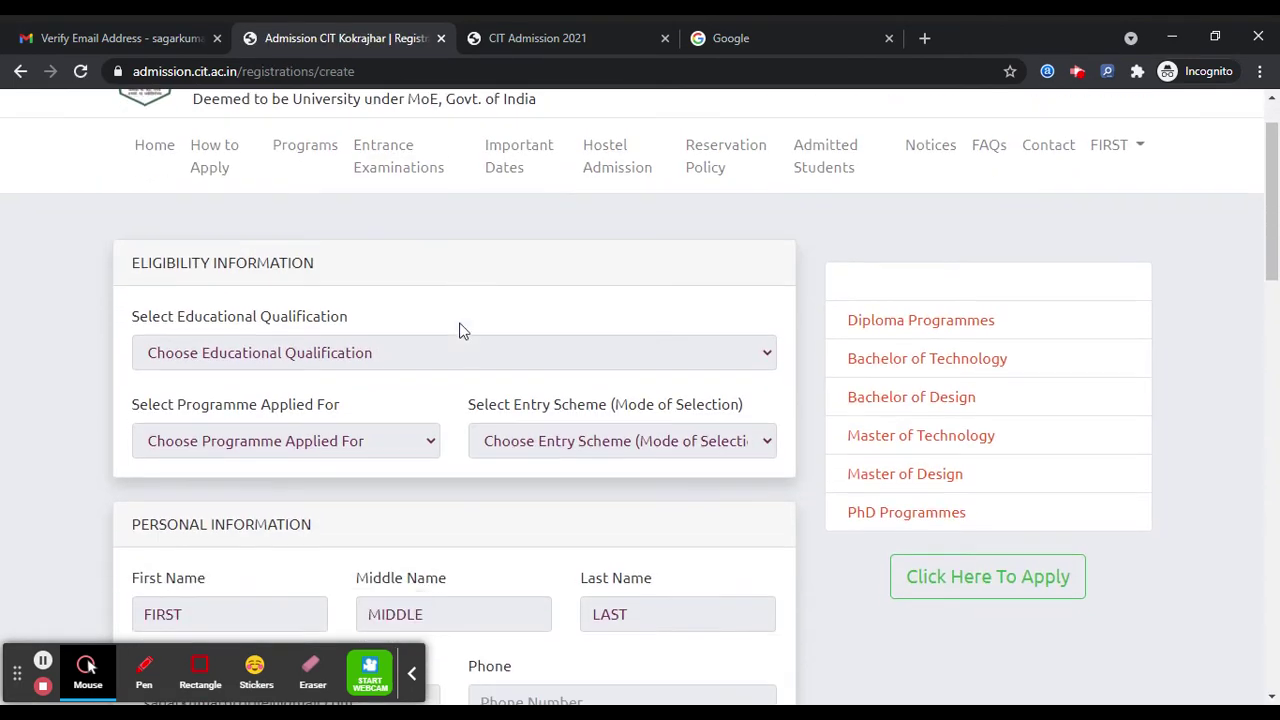
{"action": "scroll", "coordinate": [463, 331], "scroll_direction": "up", "scroll_amount": 7}
{"action": "scroll", "coordinate": [459, 331], "scroll_direction": "up", "scroll_amount": 2}
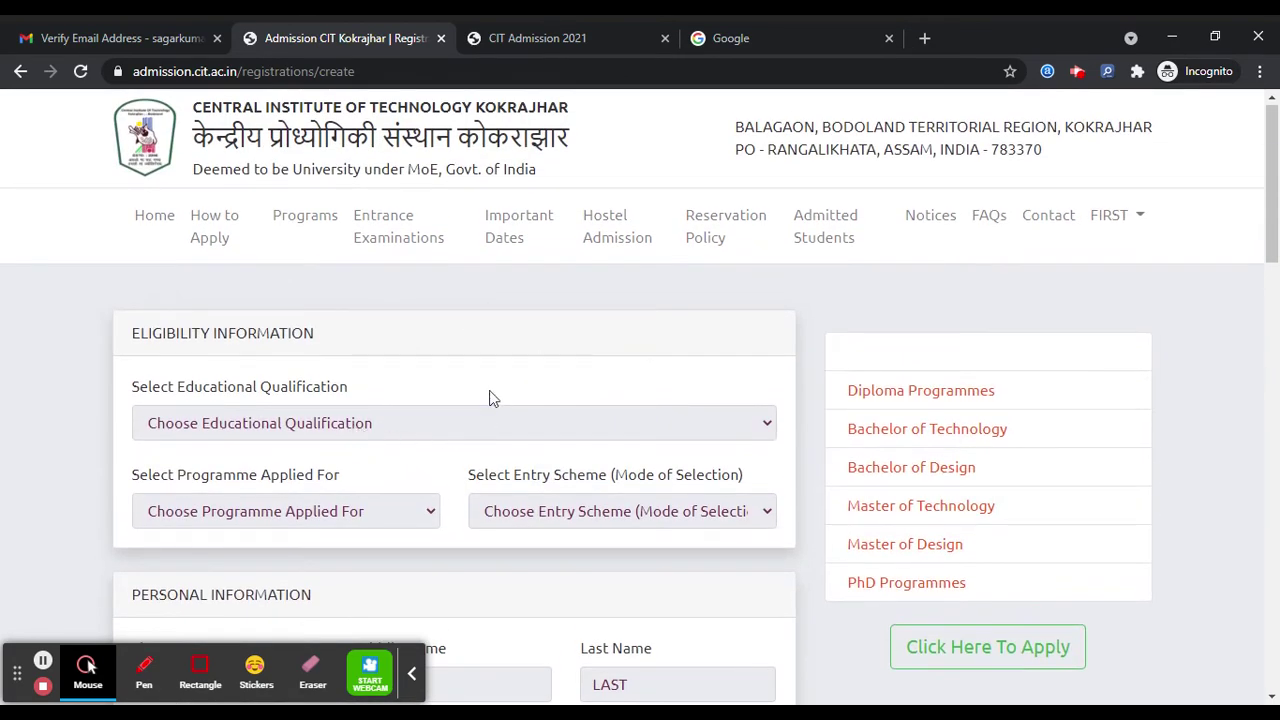
{"action": "scroll", "coordinate": [489, 397], "scroll_direction": "down", "scroll_amount": 1}
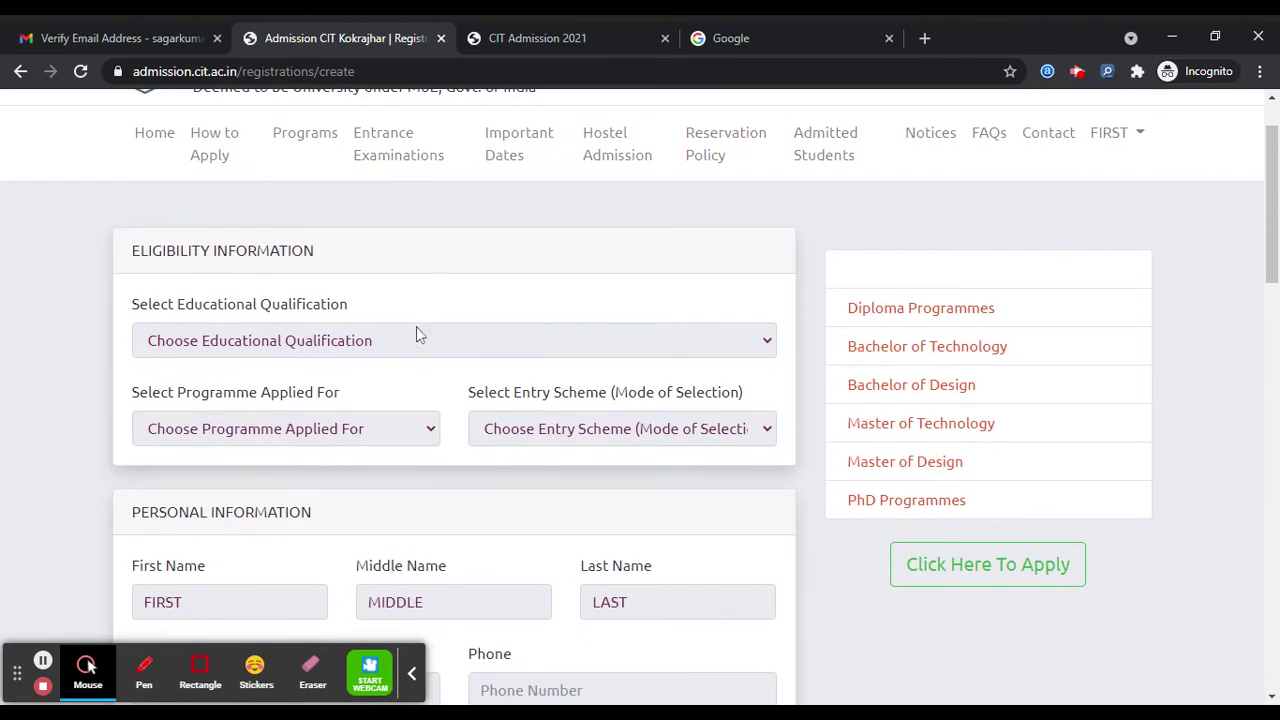
{"action": "left_click", "coordinate": [418, 340]}
{"action": "left_click", "coordinate": [388, 368]}
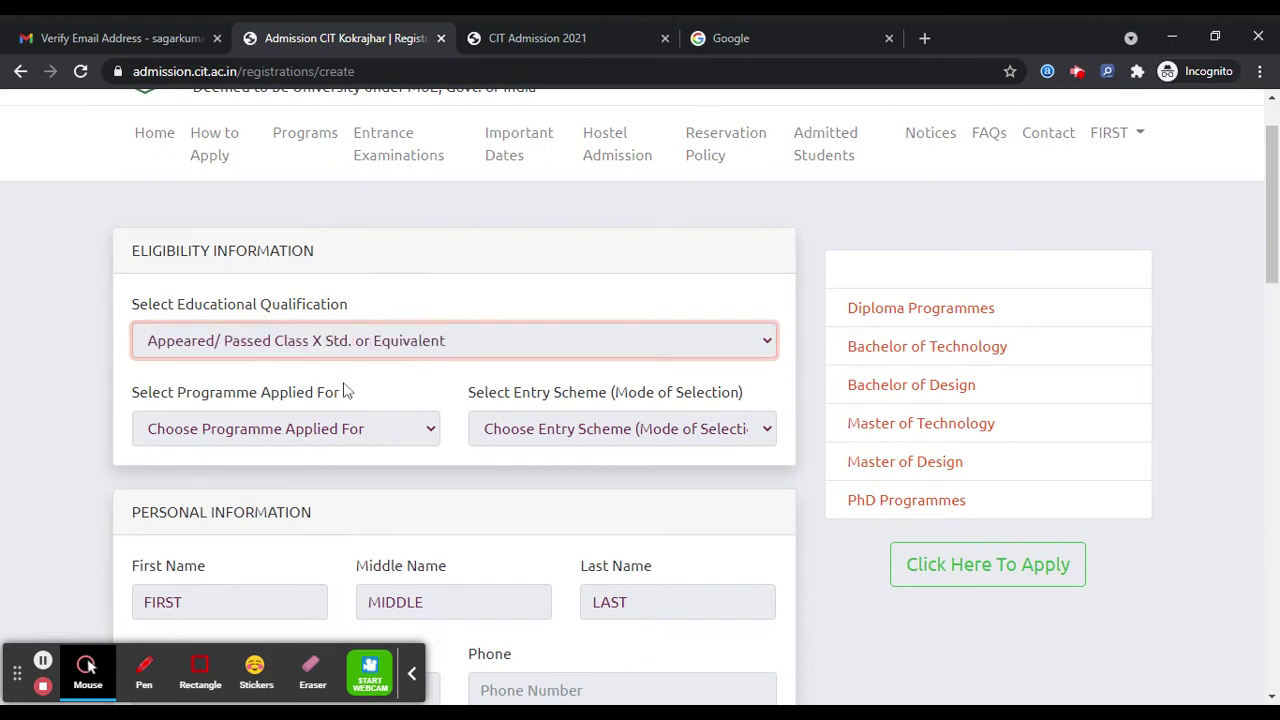
{"action": "left_click", "coordinate": [286, 432]}
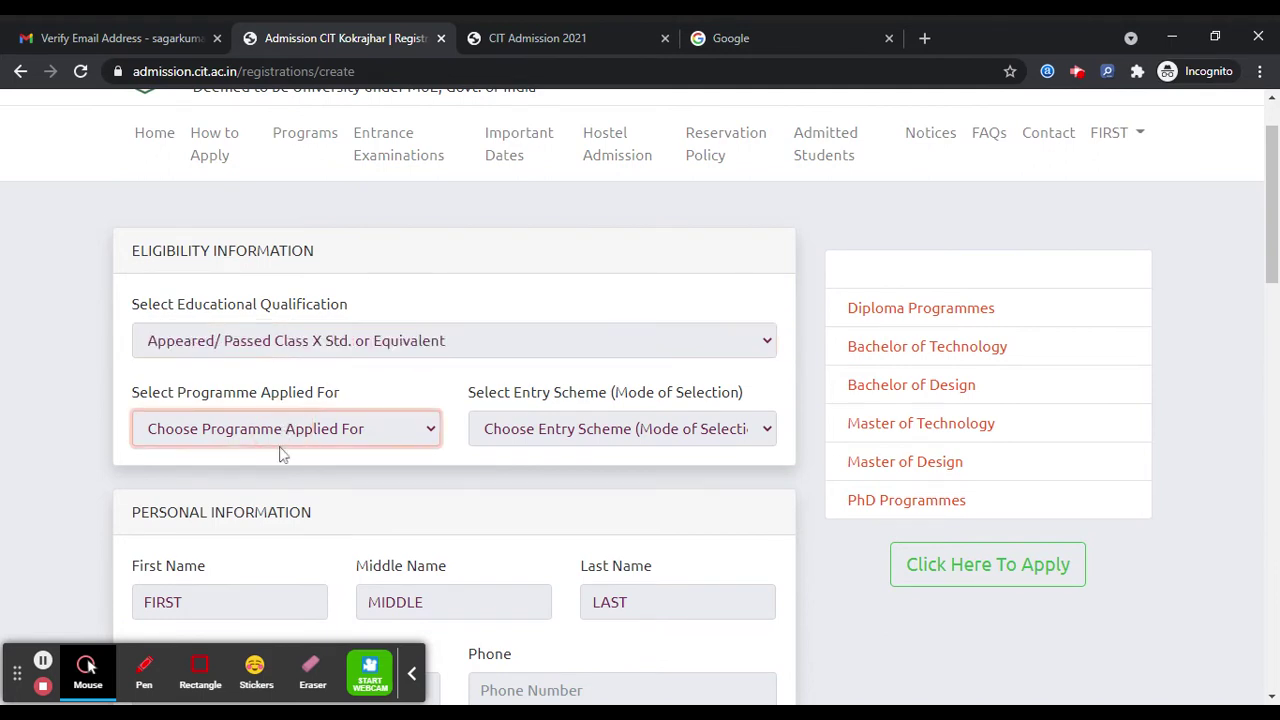
{"action": "left_click", "coordinate": [282, 468]}
{"action": "left_click", "coordinate": [500, 440]}
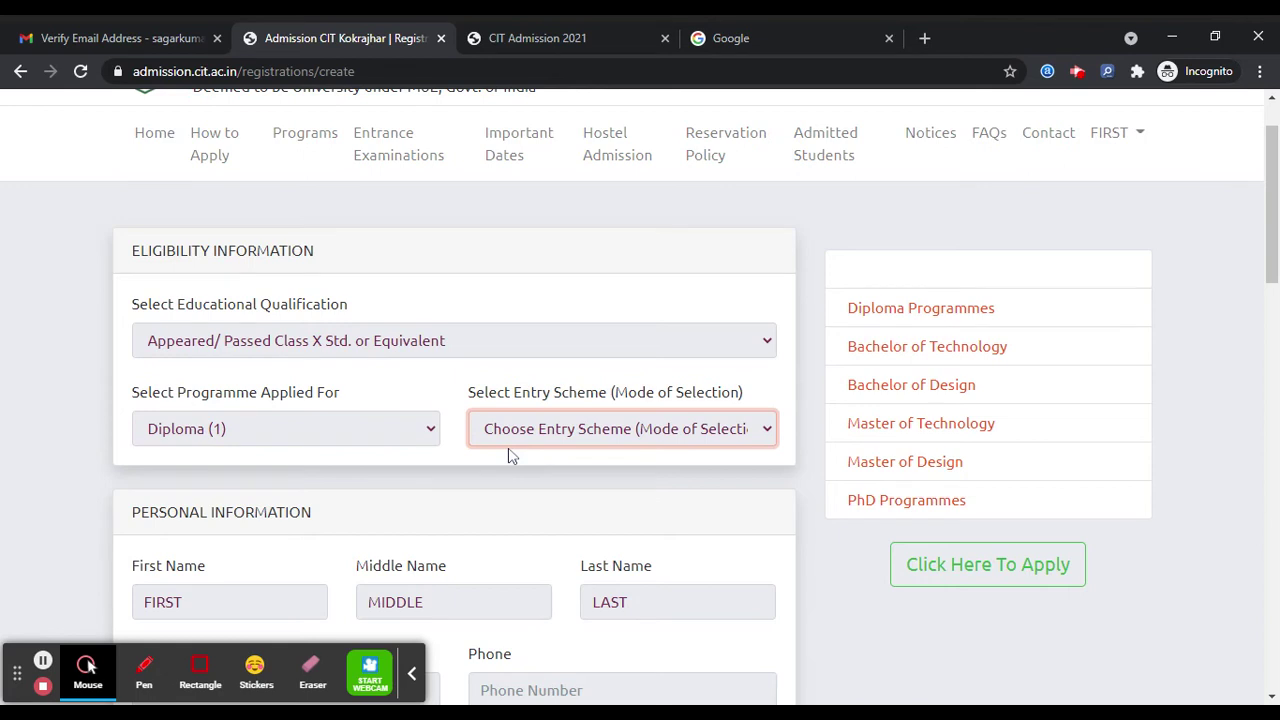
{"action": "left_click", "coordinate": [500, 455]}
{"action": "scroll", "coordinate": [331, 363], "scroll_direction": "down", "scroll_amount": 3}
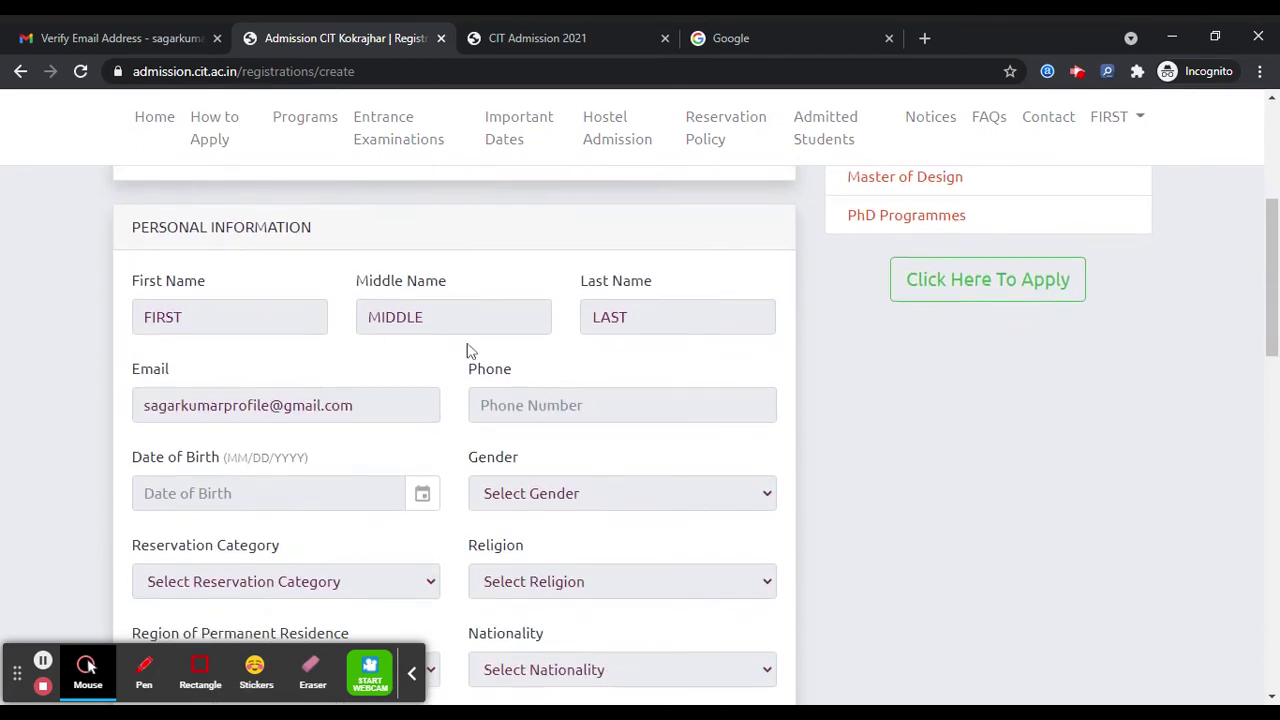
{"action": "scroll", "coordinate": [485, 353], "scroll_direction": "down", "scroll_amount": 1}
{"action": "scroll", "coordinate": [485, 353], "scroll_direction": "down", "scroll_amount": 1}
{"action": "left_click", "coordinate": [540, 308]}
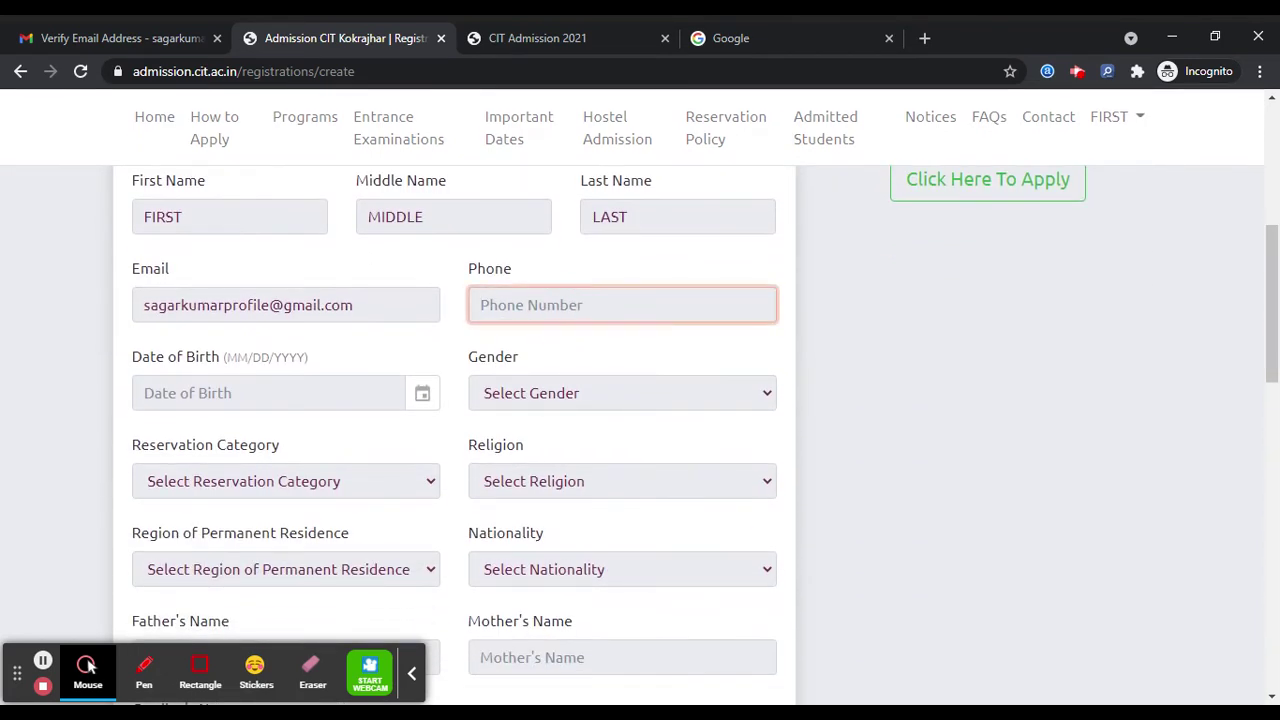
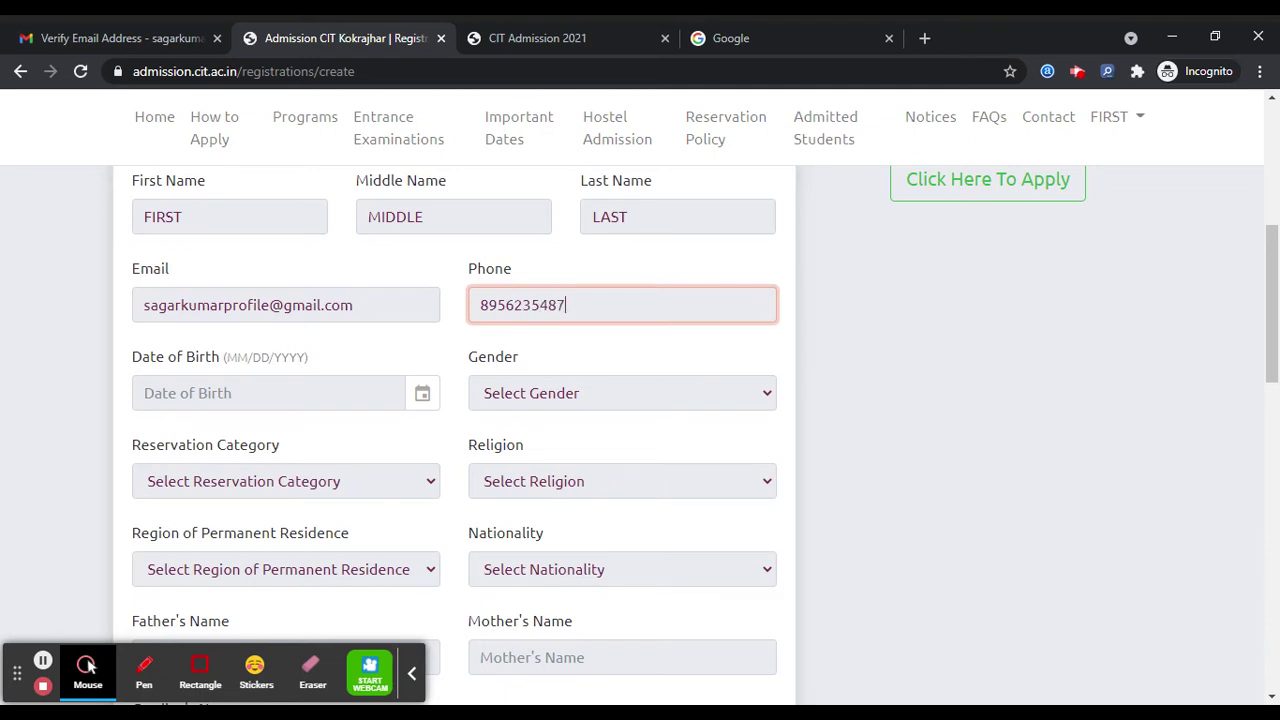
{"action": "left_click", "coordinate": [336, 396]}
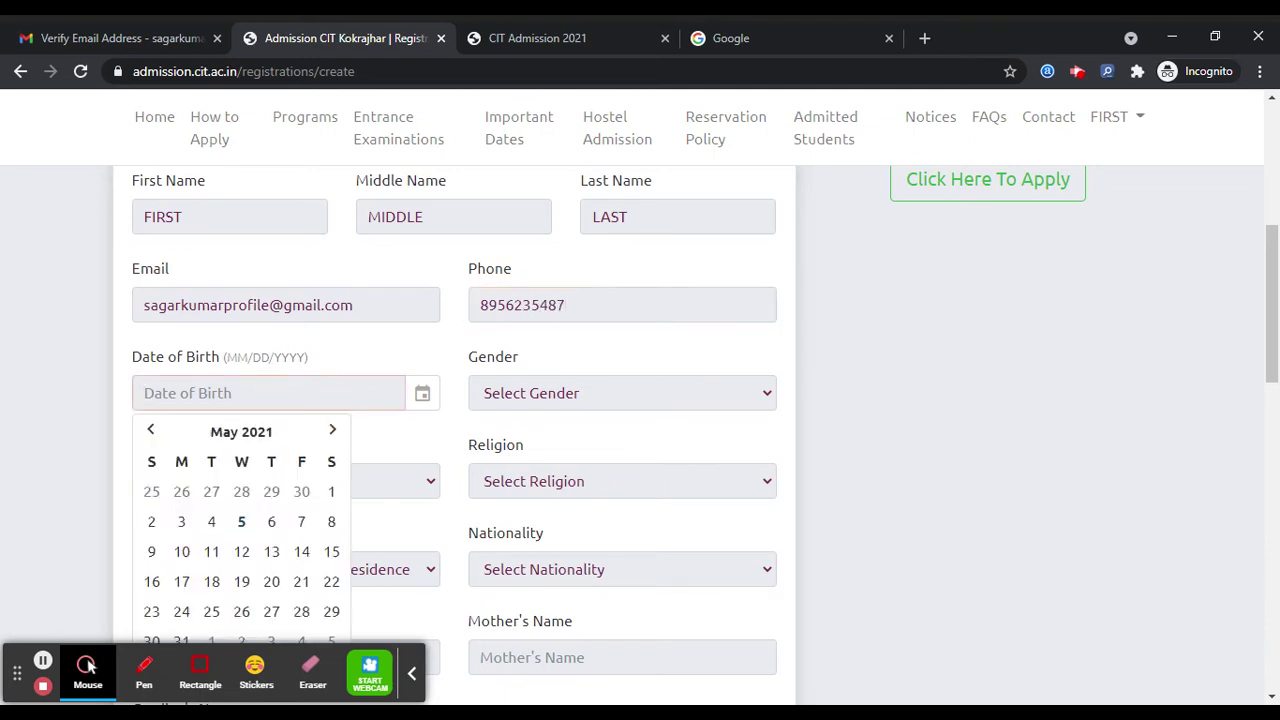
{"action": "type", "text": "13/01/2000"}
{"action": "left_click", "coordinate": [517, 395]}
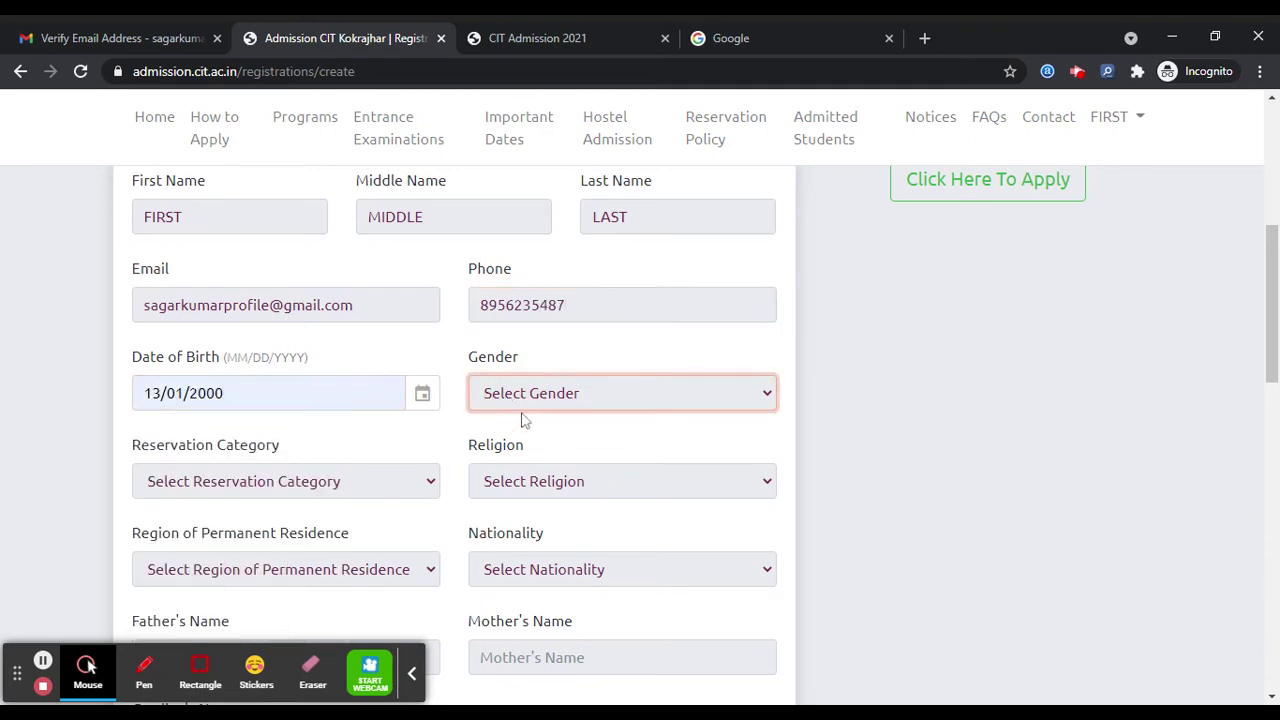
{"action": "key", "text": "m"}
- Set category Open, religion Other, region BTAD and nationality Indian
{"action": "scroll", "coordinate": [363, 434], "scroll_direction": "down", "scroll_amount": 2}
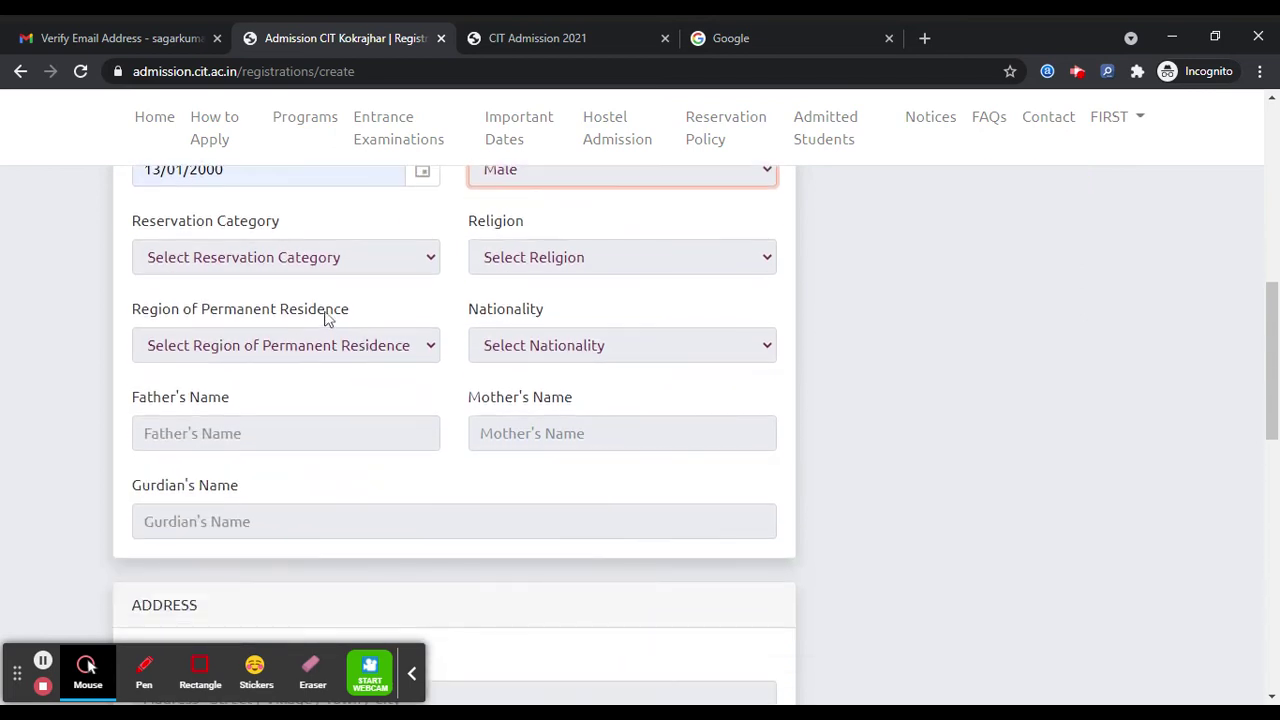
{"action": "left_click", "coordinate": [318, 256]}
{"action": "key", "text": "o"}
{"action": "left_click", "coordinate": [484, 256]}
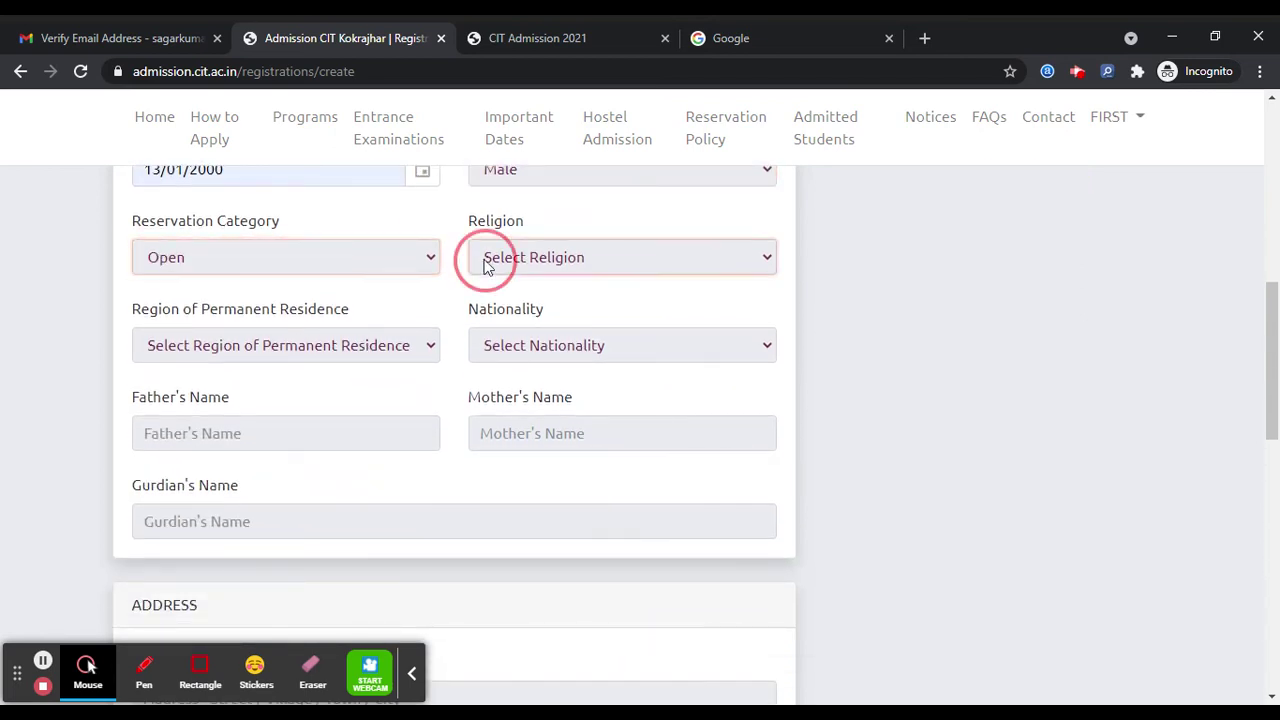
{"action": "key", "text": "o"}
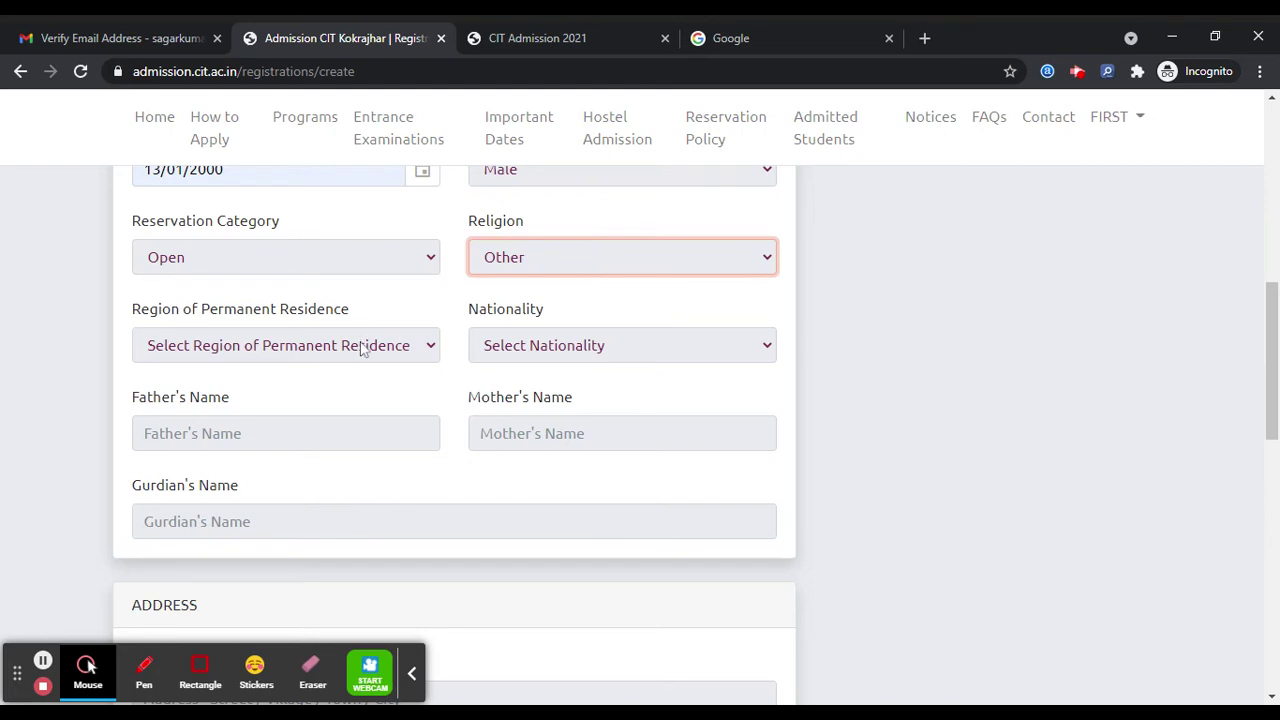
{"action": "left_click", "coordinate": [362, 345]}
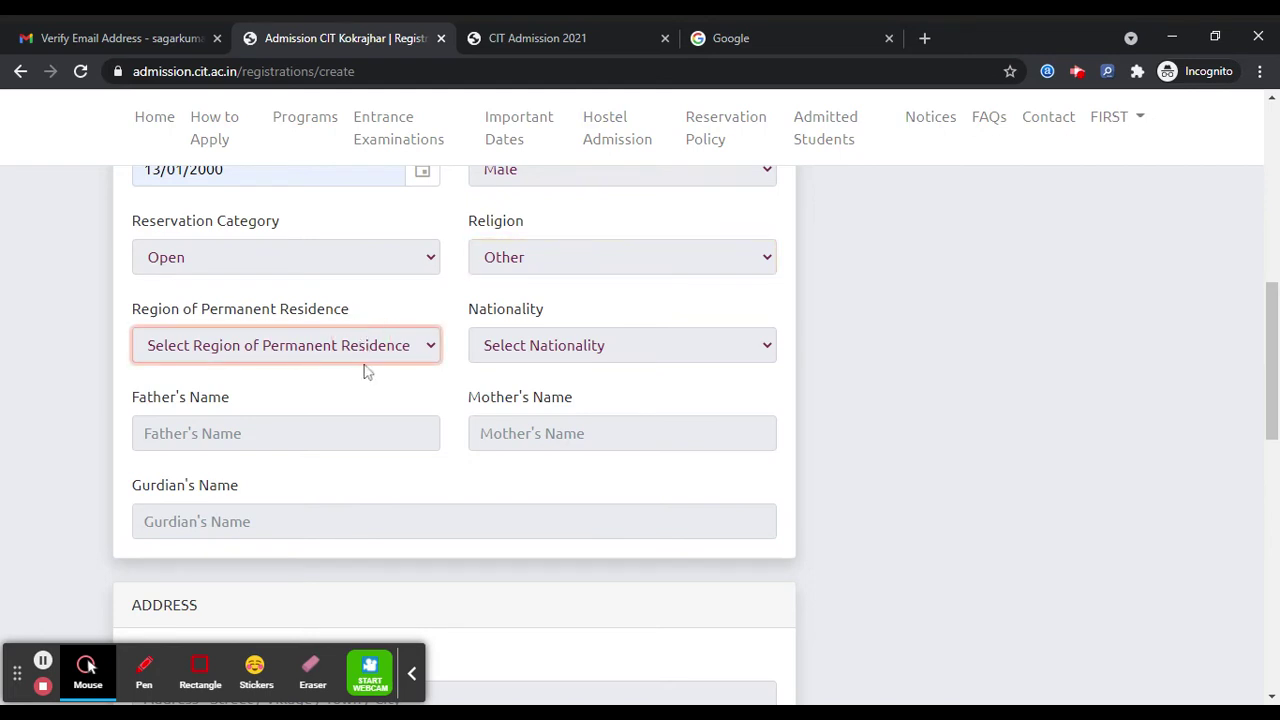
{"action": "key", "text": "b"}
{"action": "left_click", "coordinate": [522, 344]}
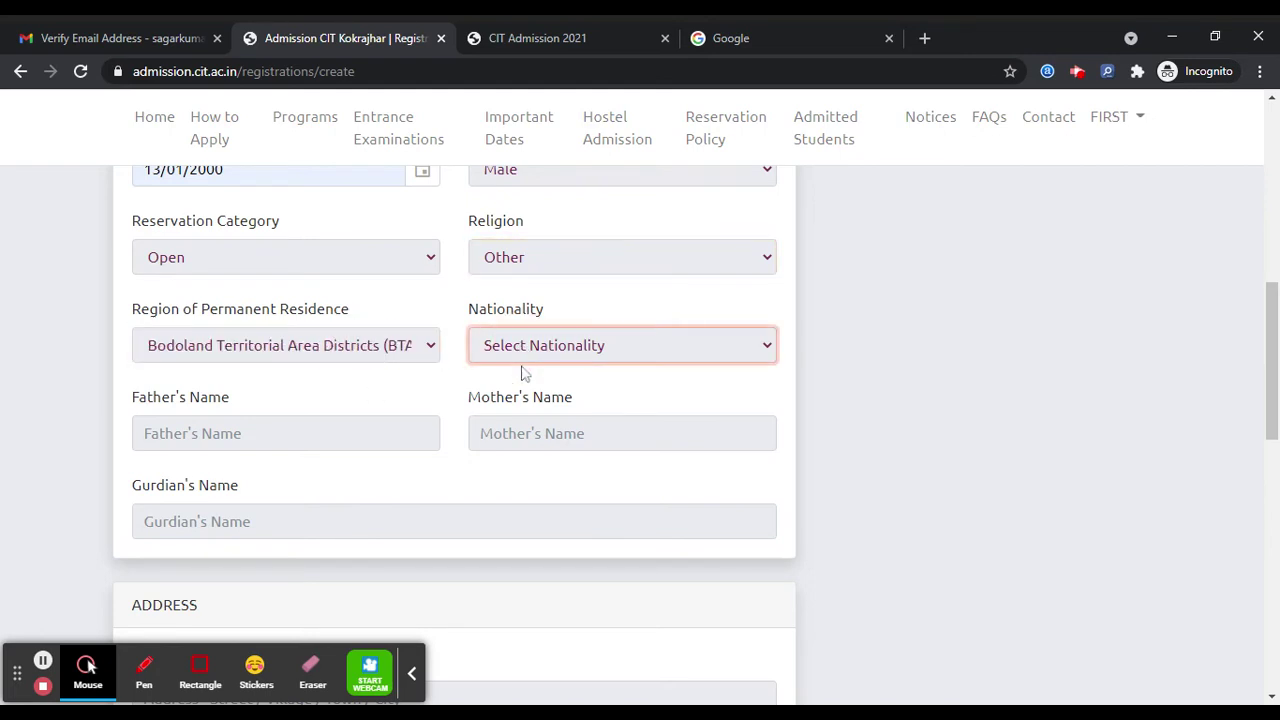
{"action": "key", "text": "i"}
- Enter the father's, mother's and guardian's names
{"action": "left_click", "coordinate": [400, 429]}
{"action": "type", "text": "fah"}
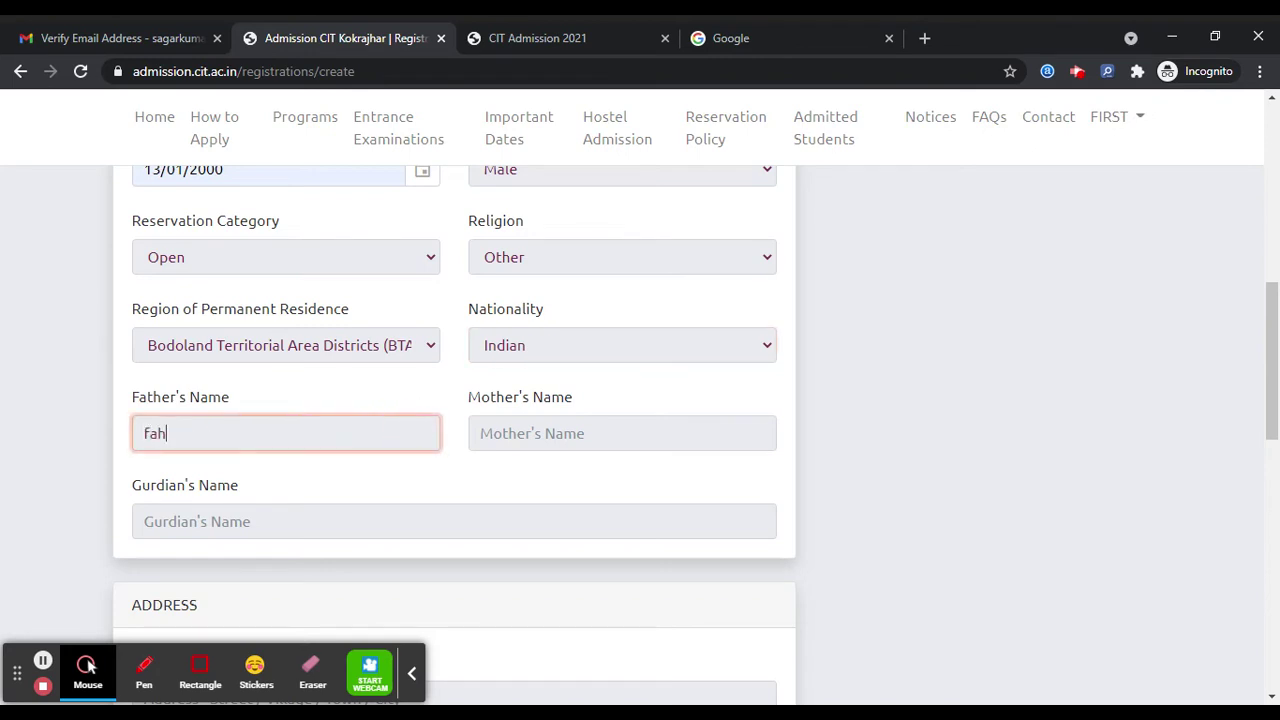
{"action": "type", "text": "ter"}
{"action": "left_click", "coordinate": [591, 434]}
{"action": "type", "text": "mo"}
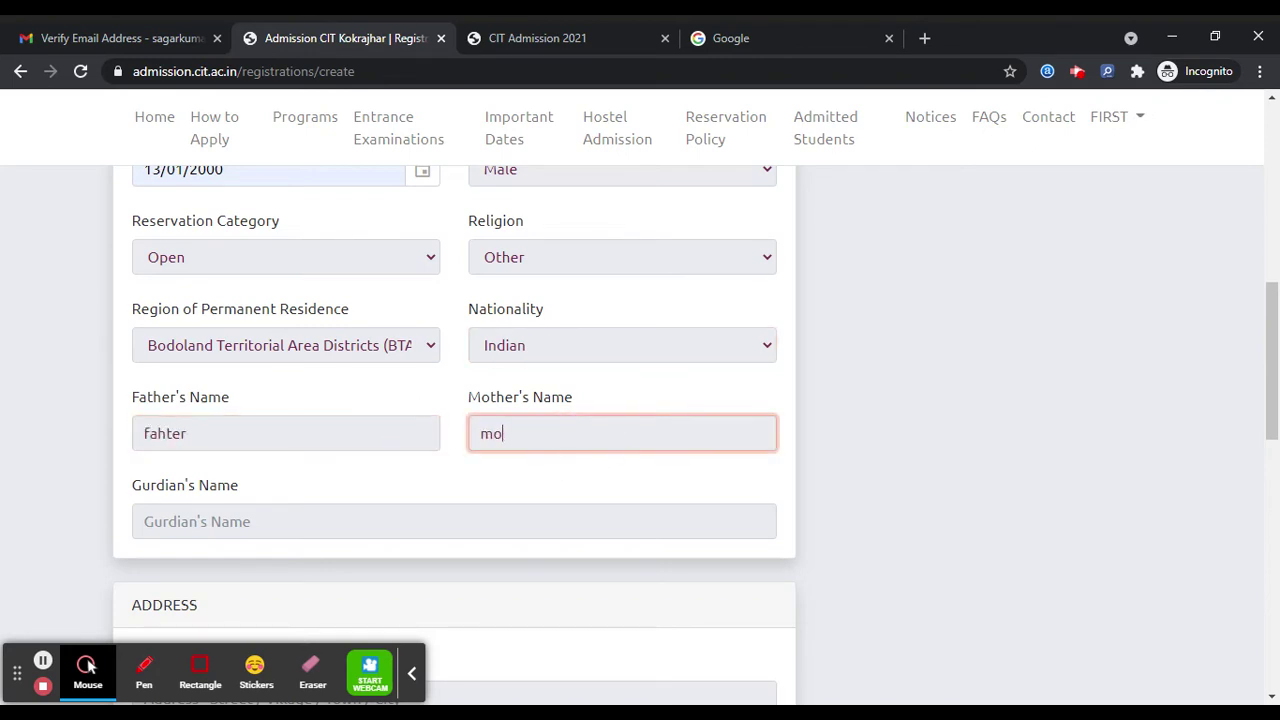
{"action": "type", "text": "ther name"}
{"action": "left_click", "coordinate": [300, 521]}
{"action": "type", "text": "name"}
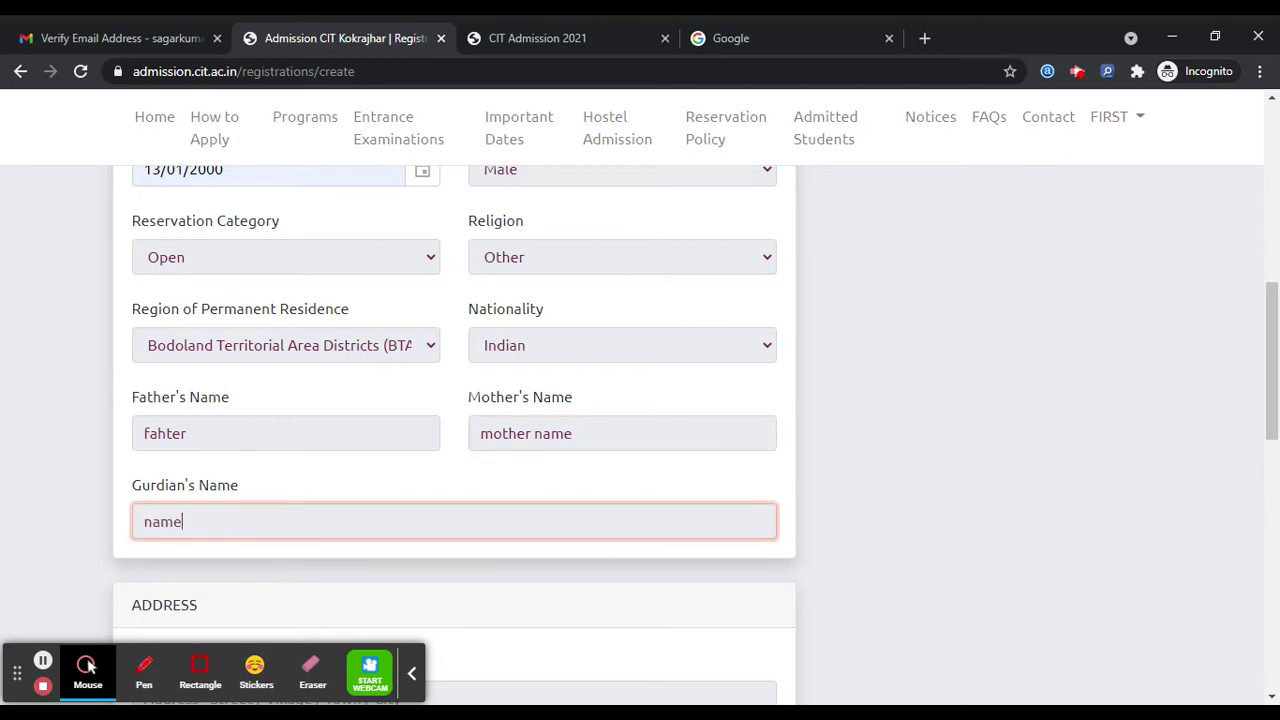
{"action": "scroll", "coordinate": [300, 521], "scroll_direction": "down", "scroll_amount": 3}
{"action": "scroll", "coordinate": [454, 420], "scroll_direction": "down", "scroll_amount": 2}
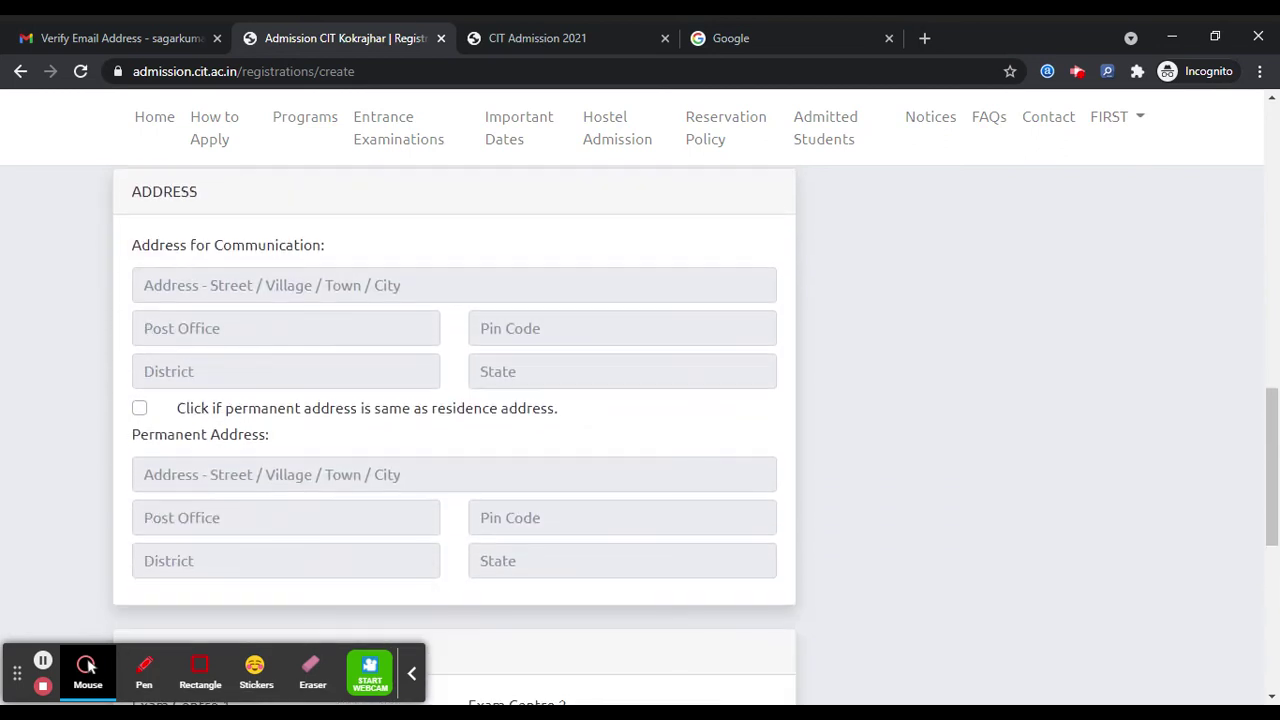
- Enter the street address, post office and pin code, removing stray digits from the address
{"action": "left_click", "coordinate": [454, 285]}
{"action": "type", "text": "adreee"}
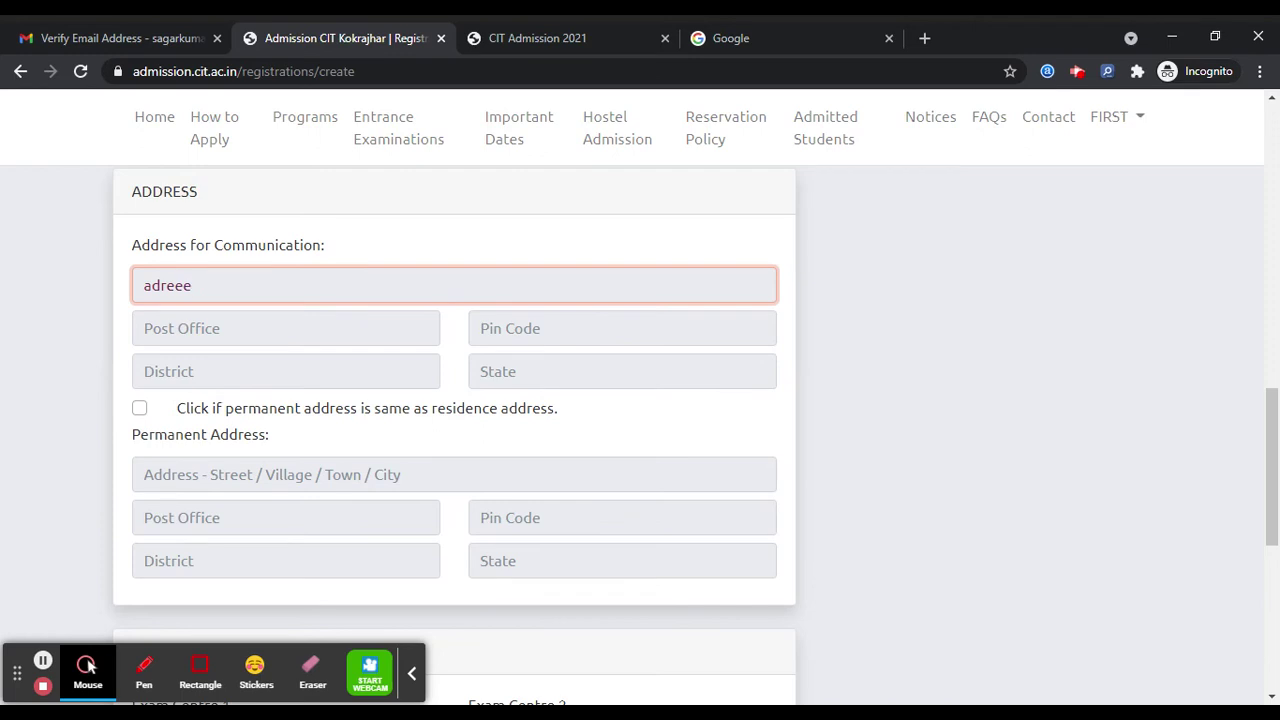
{"action": "type", "text": "741852"}
{"action": "left_click_drag", "start_coordinate": [243, 285], "coordinate": [190, 285]}
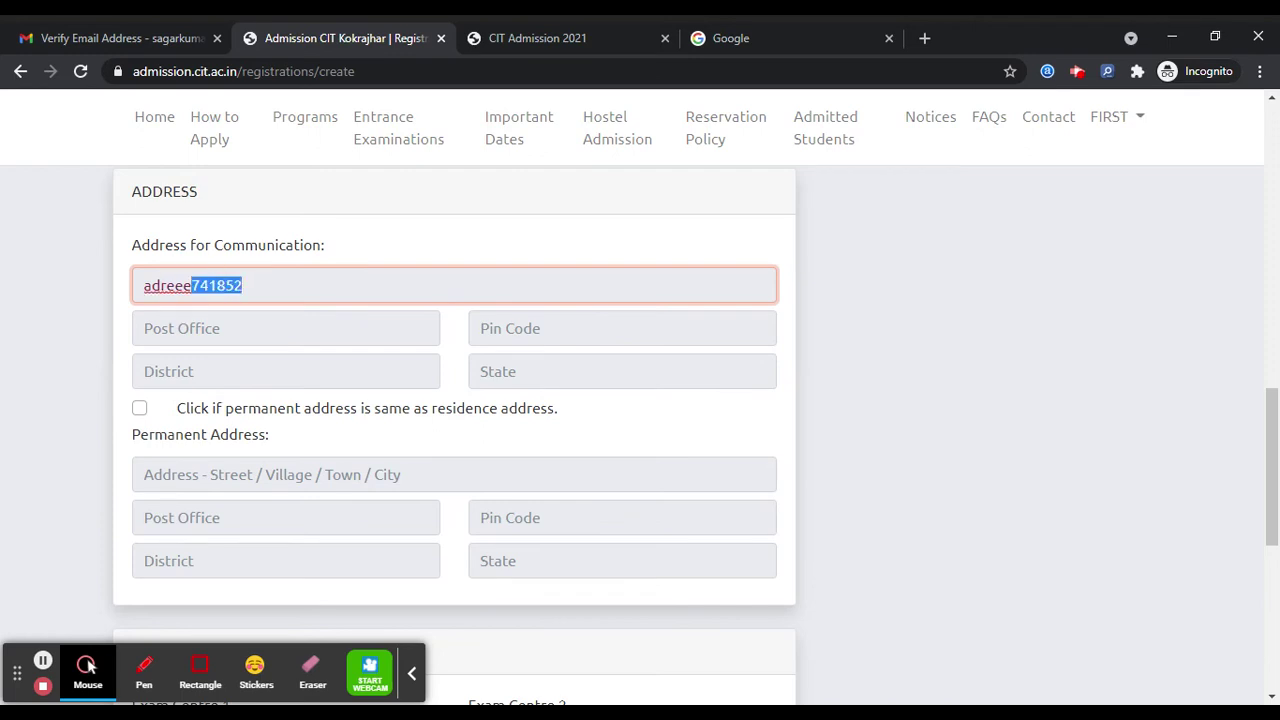
{"action": "key", "text": "BackSpace"}
{"action": "left_click", "coordinate": [216, 328]}
{"action": "type", "text": "pos"}
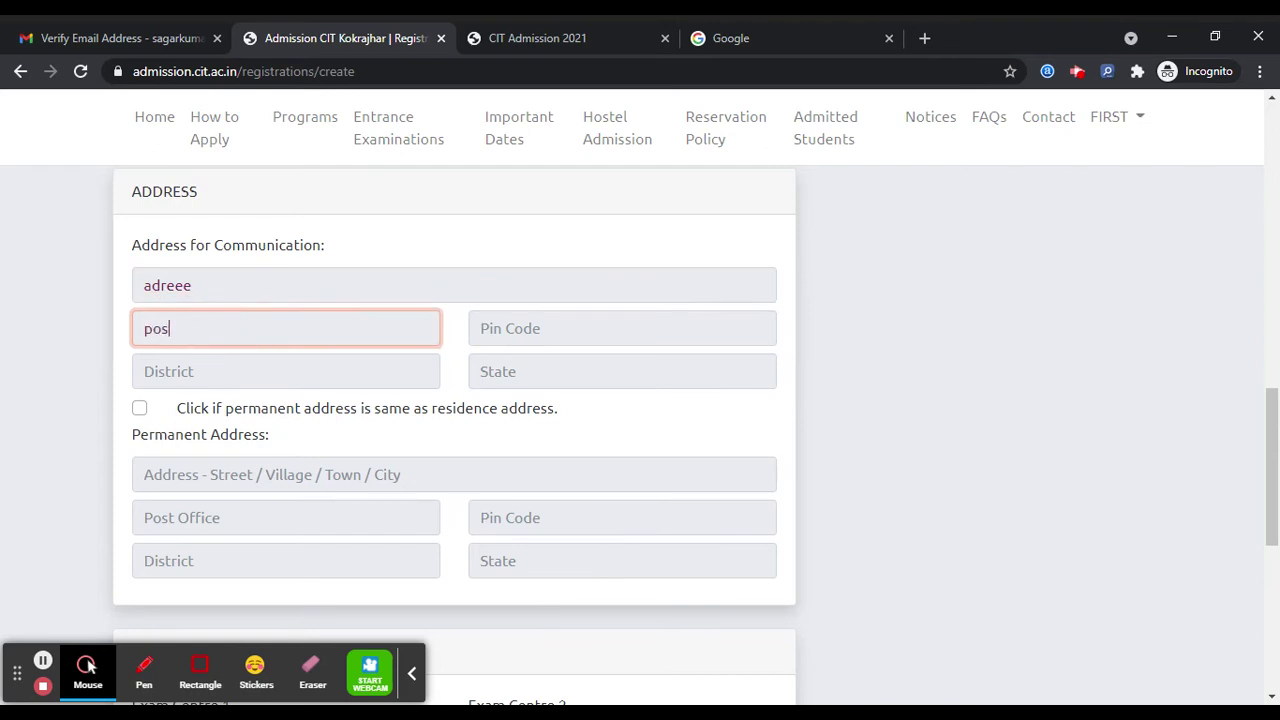
{"action": "left_click", "coordinate": [531, 337]}
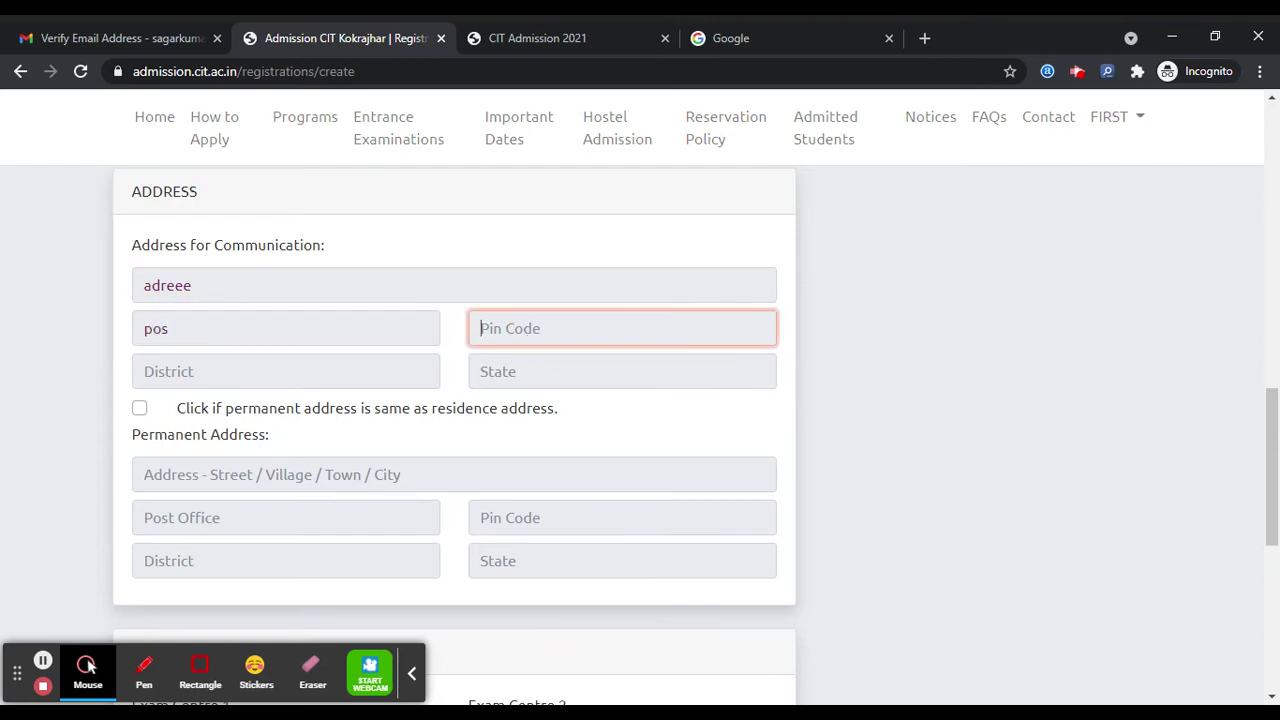
{"action": "type", "text": "741852"}
- Fill in district and state, and mark the permanent address as the same as the communication address
{"action": "left_click", "coordinate": [346, 362]}
{"action": "type", "text": "di"}
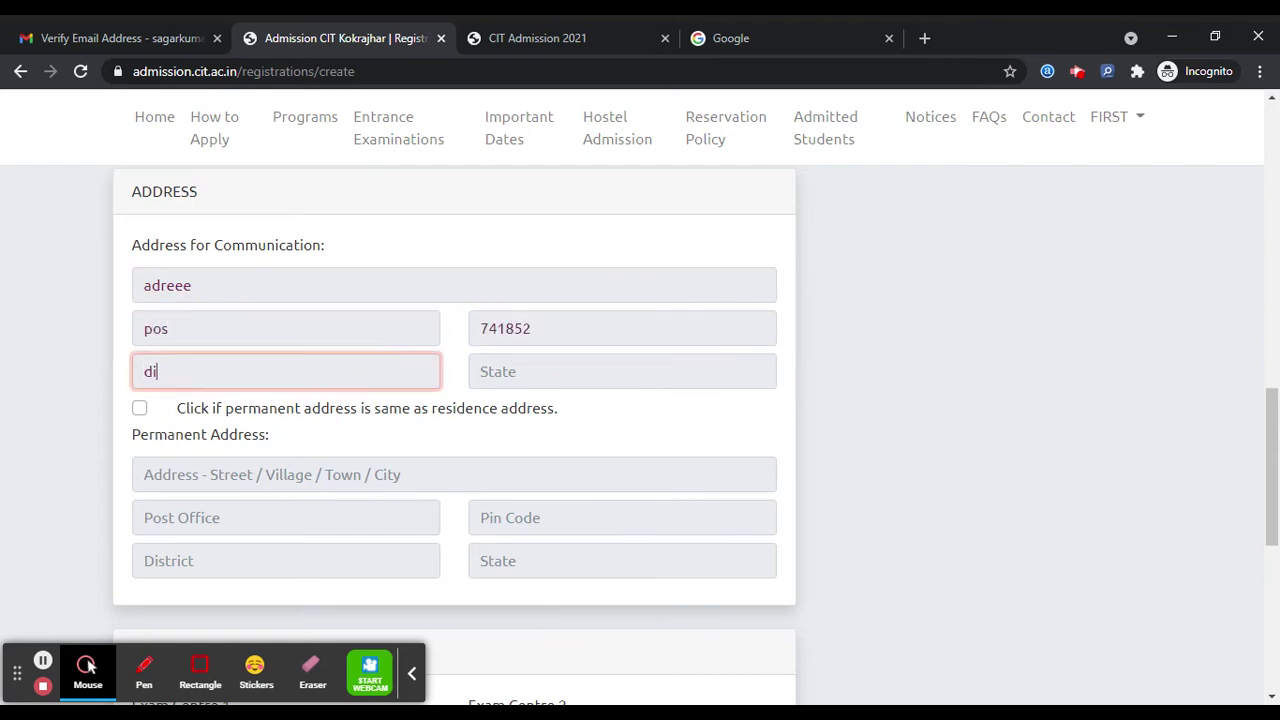
{"action": "type", "text": "s"}
{"action": "left_click", "coordinate": [531, 370]}
{"action": "type", "text": "s"}
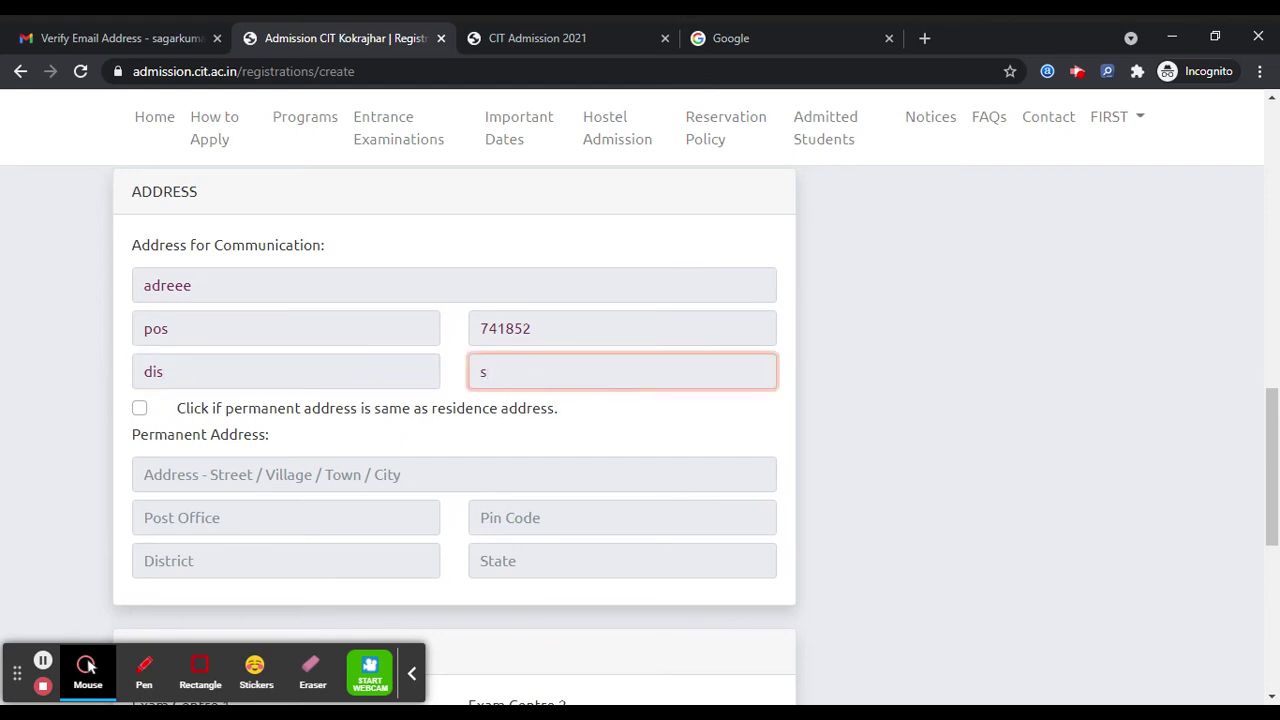
{"action": "left_click", "coordinate": [139, 409]}
{"action": "scroll", "coordinate": [153, 410], "scroll_direction": "down", "scroll_amount": 5}
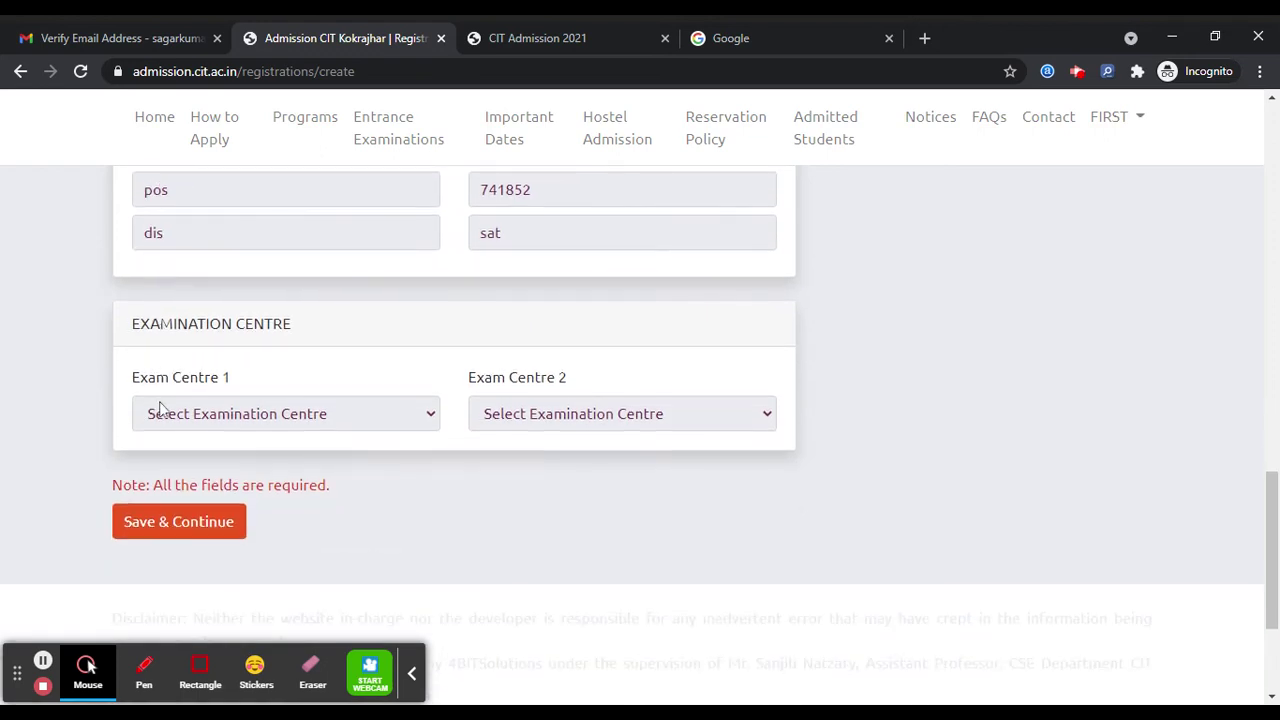
- Pick Guwahati as Exam Centre 1 and Udalguri as Exam Centre 2, then Save & Continue
{"action": "left_click", "coordinate": [288, 312]}
{"action": "left_click", "coordinate": [292, 360]}
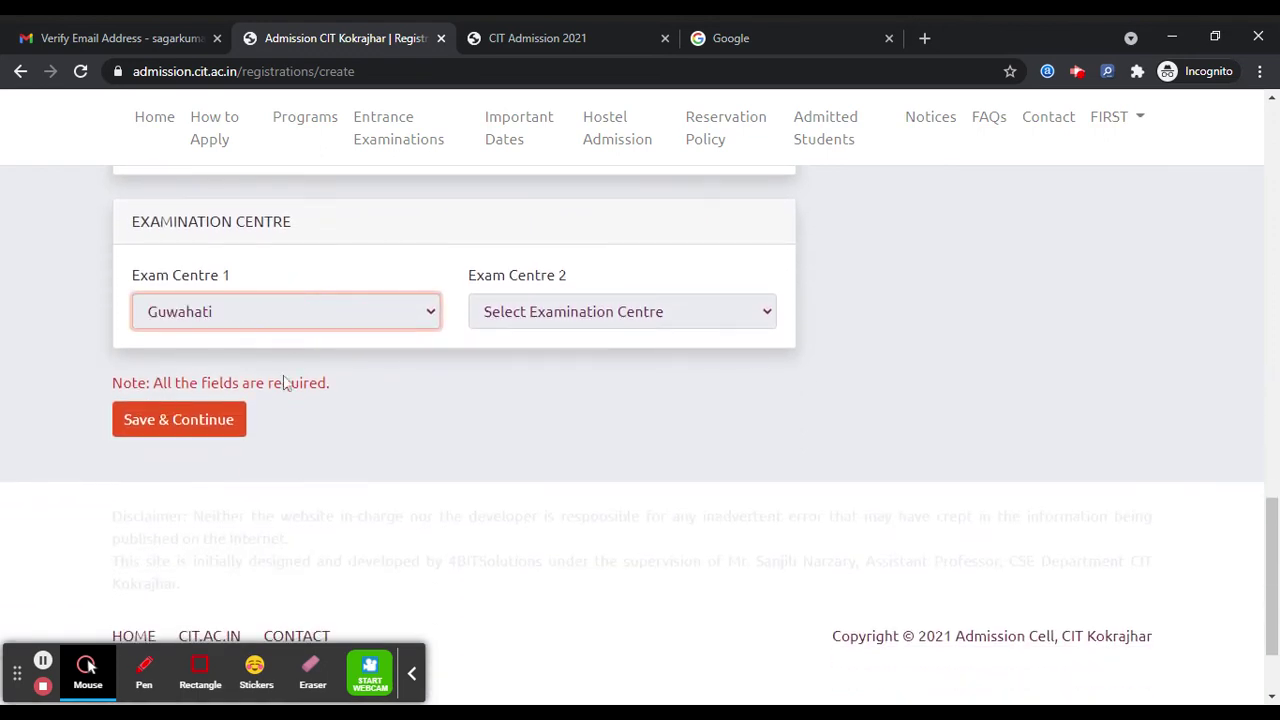
{"action": "left_click", "coordinate": [533, 325]}
{"action": "left_click", "coordinate": [495, 385]}
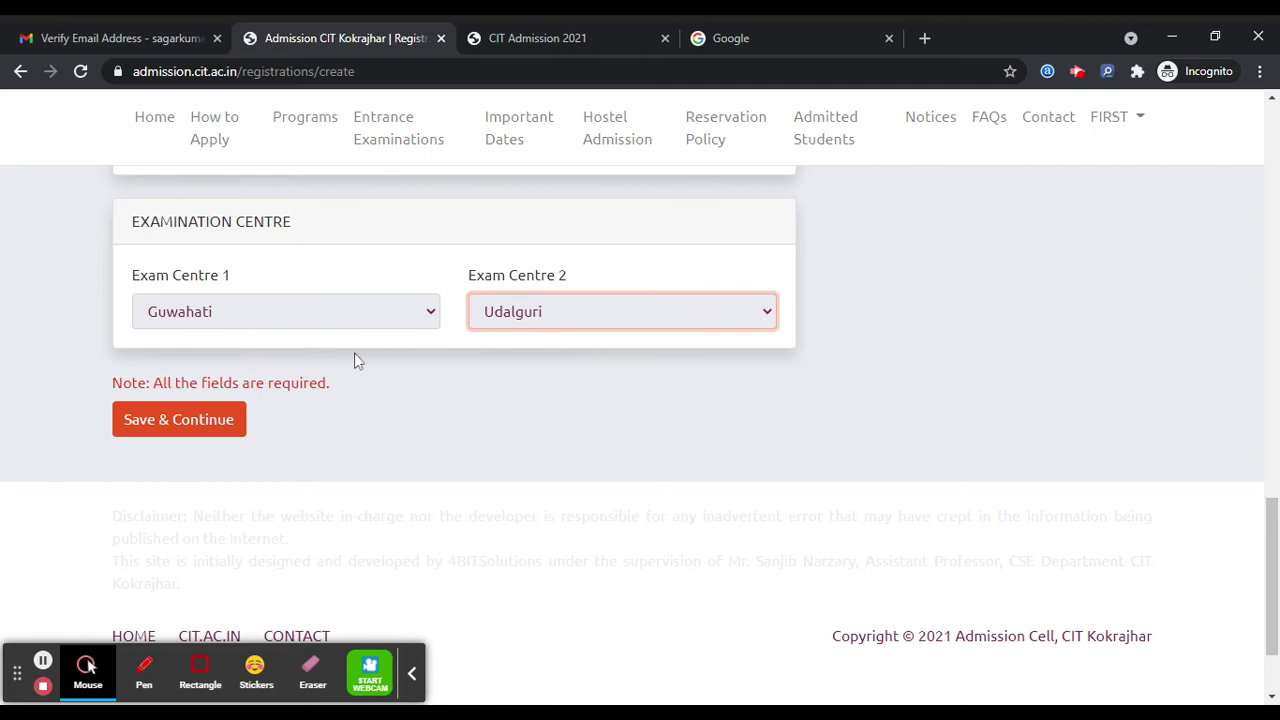
{"action": "left_click", "coordinate": [209, 420]}
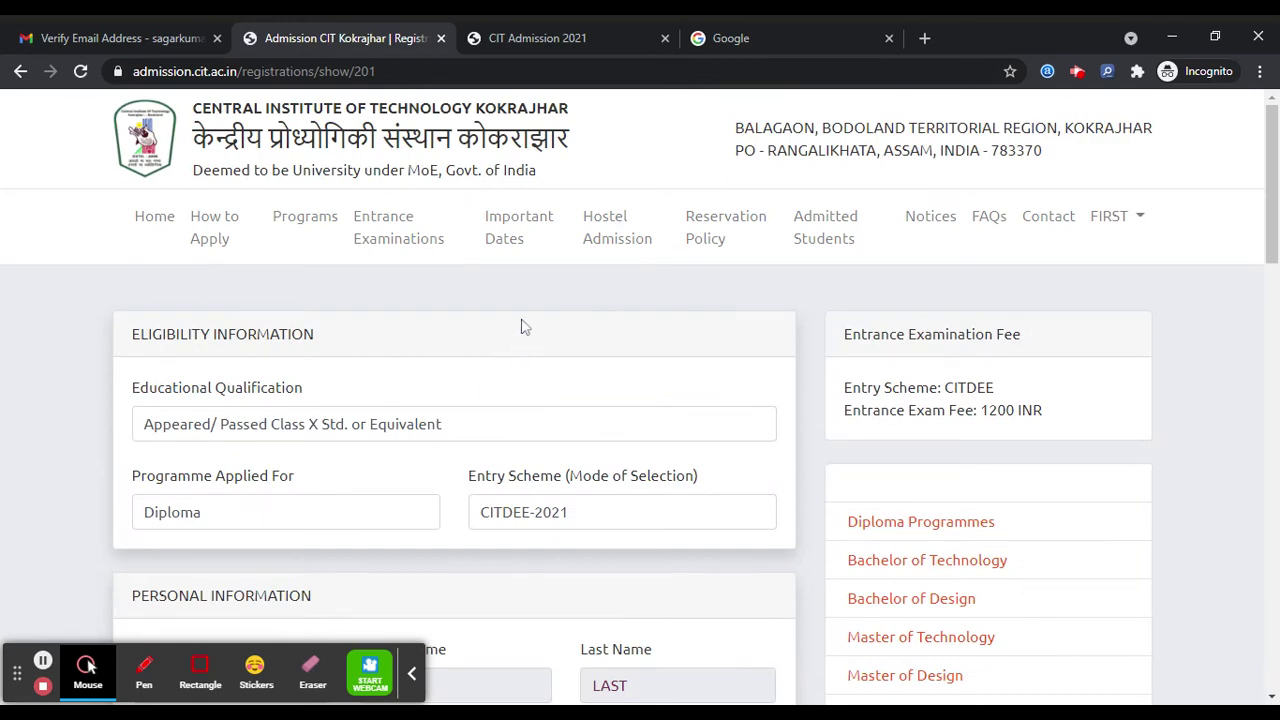
- Review the saved application details and continue to the Uploads page
{"action": "scroll", "coordinate": [524, 327], "scroll_direction": "down", "scroll_amount": 1}
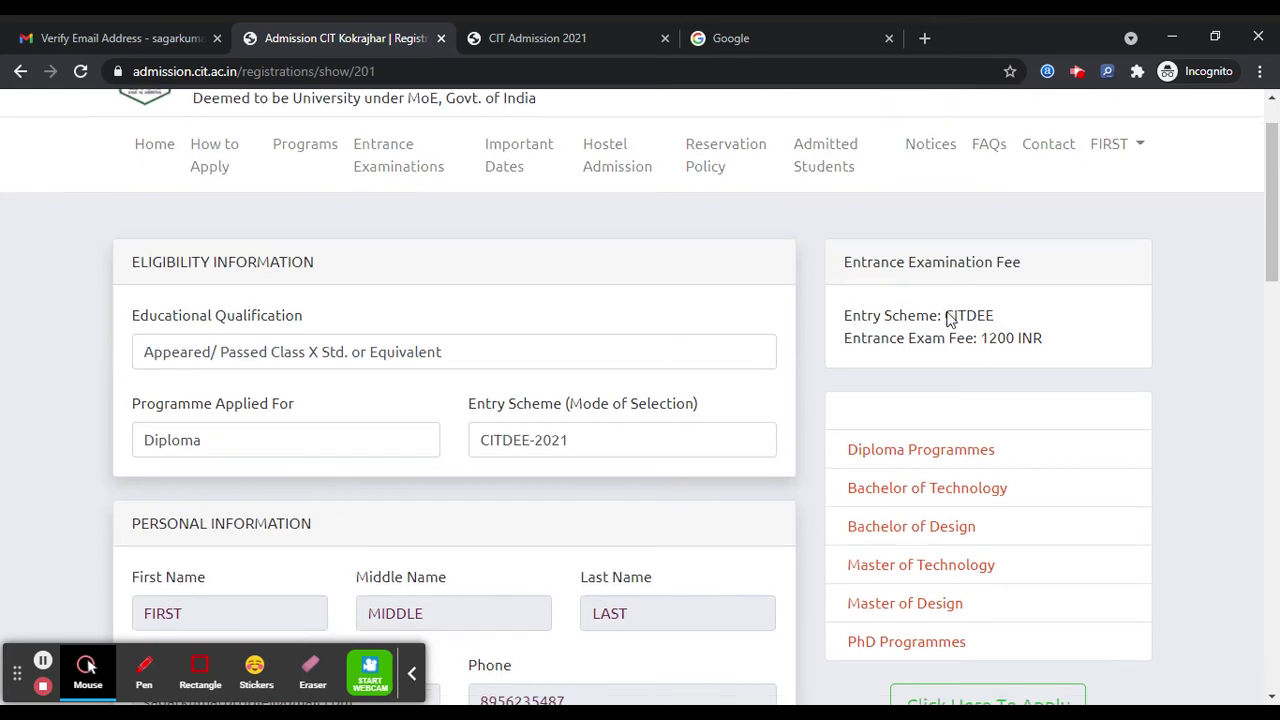
{"action": "scroll", "coordinate": [771, 343], "scroll_direction": "down", "scroll_amount": 3}
{"action": "scroll", "coordinate": [729, 350], "scroll_direction": "down", "scroll_amount": 6}
{"action": "scroll", "coordinate": [729, 350], "scroll_direction": "down", "scroll_amount": 7}
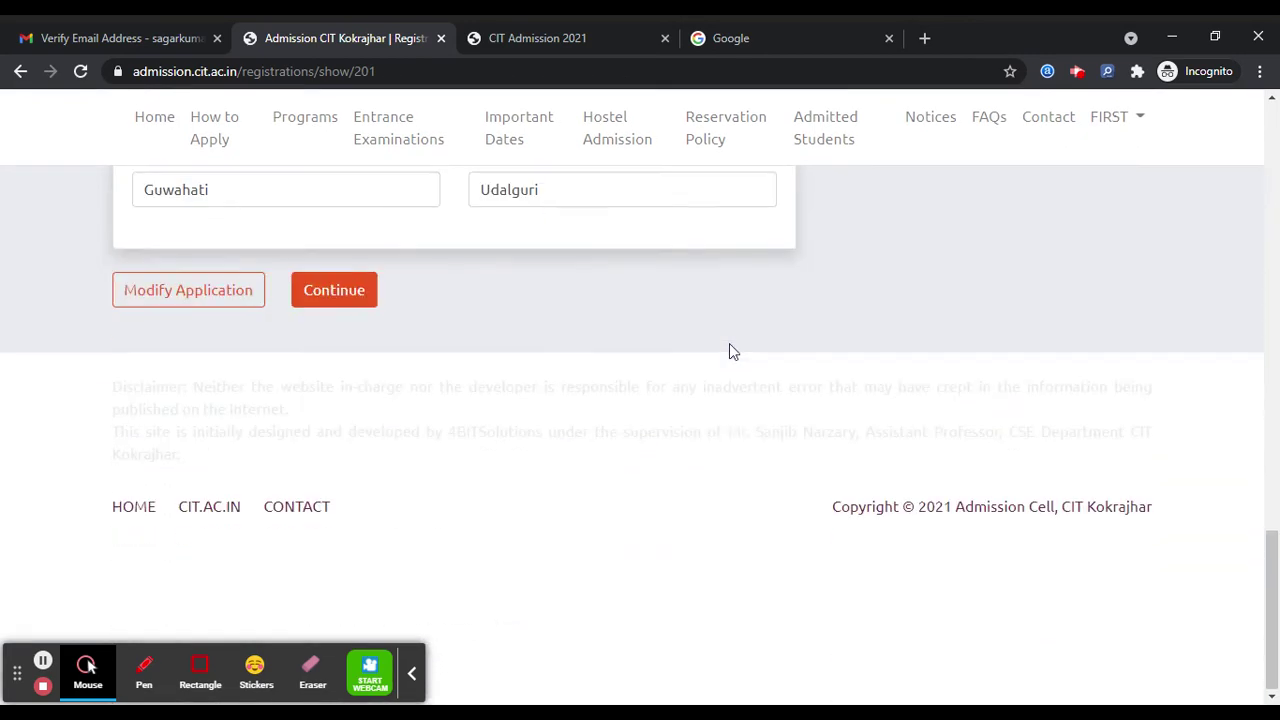
{"action": "scroll", "coordinate": [731, 351], "scroll_direction": "up", "scroll_amount": 3}
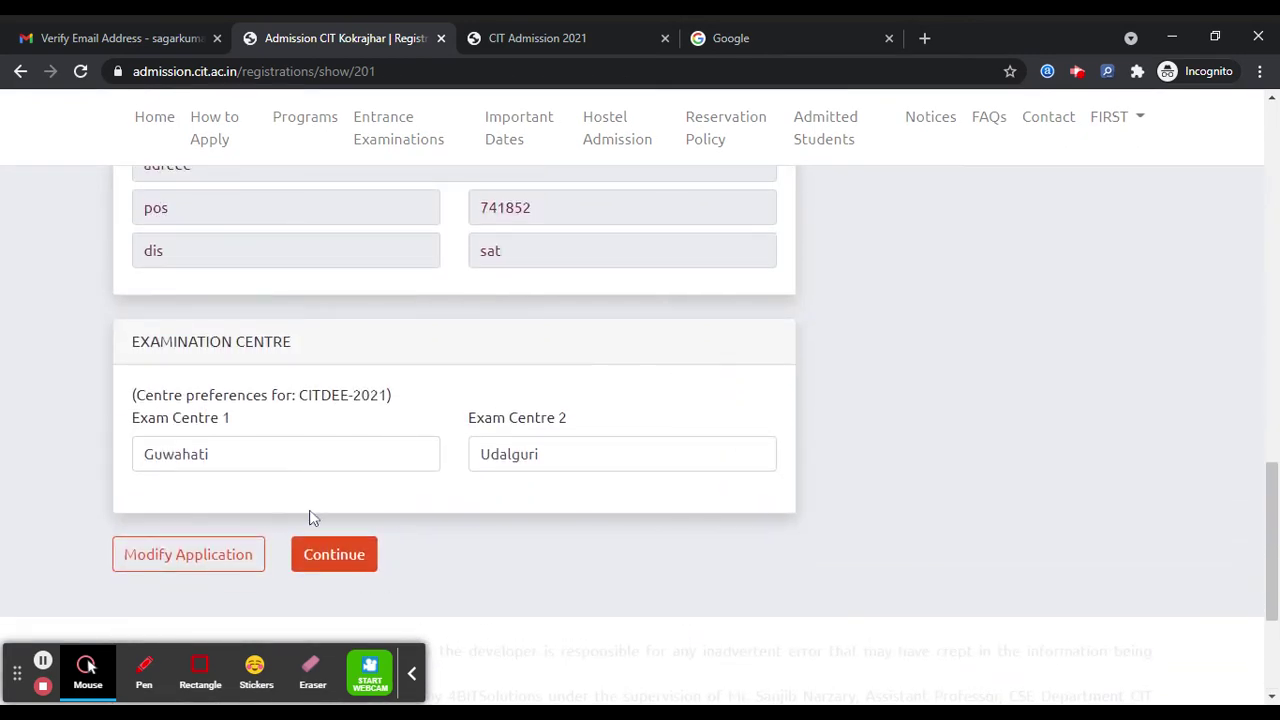
{"action": "left_click", "coordinate": [322, 550]}
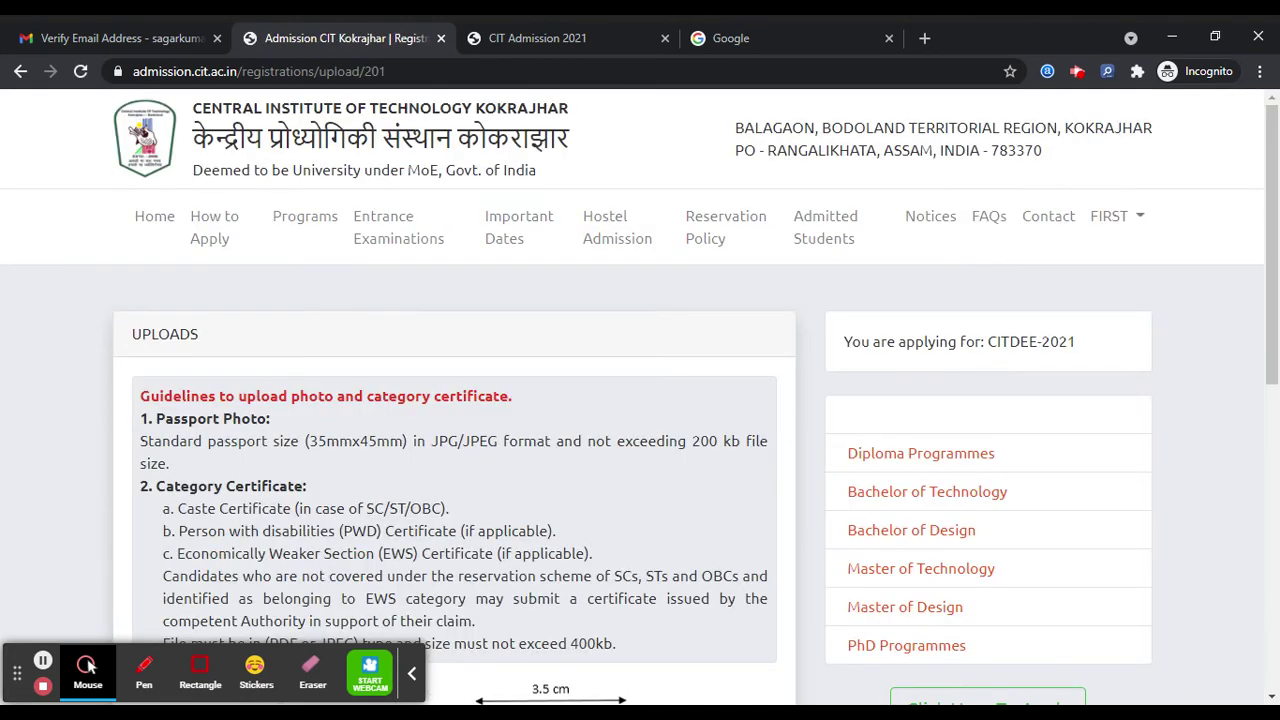
- Attach download.png as the passport photo, dismiss the upload notices, and Upload & Continue
{"action": "scroll", "coordinate": [423, 440], "scroll_direction": "down", "scroll_amount": 4}
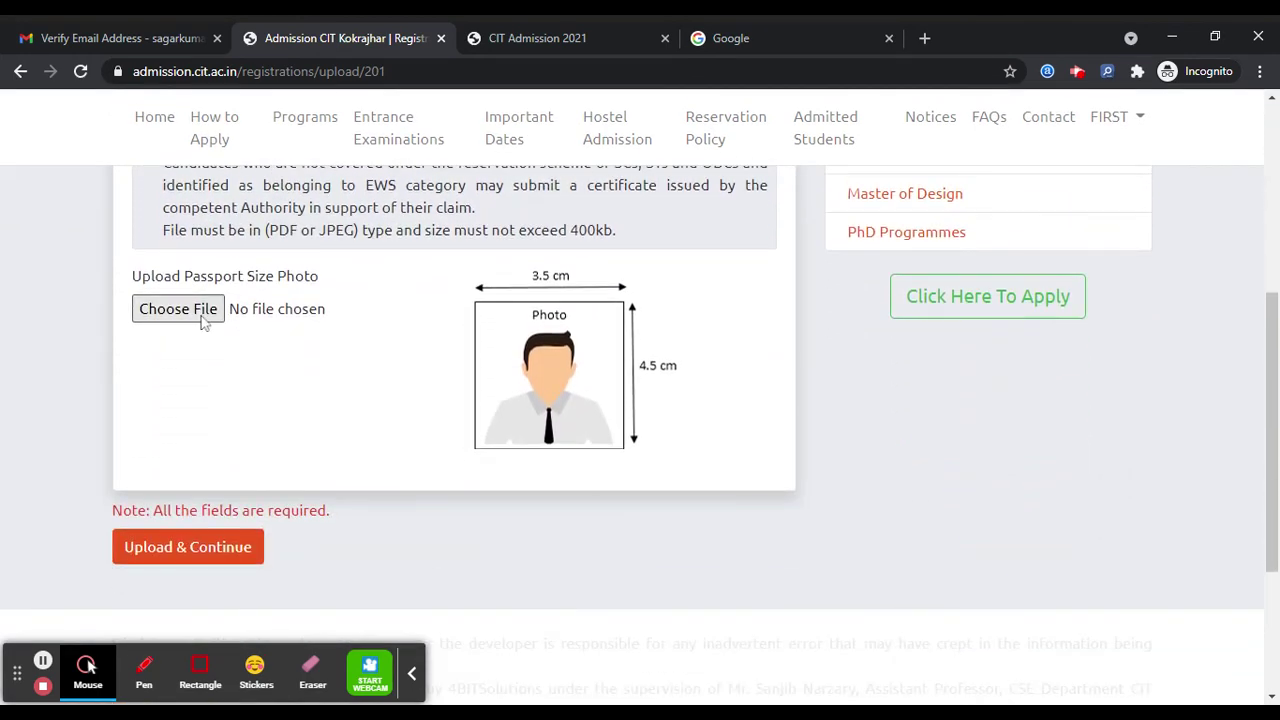
{"action": "left_click", "coordinate": [178, 309]}
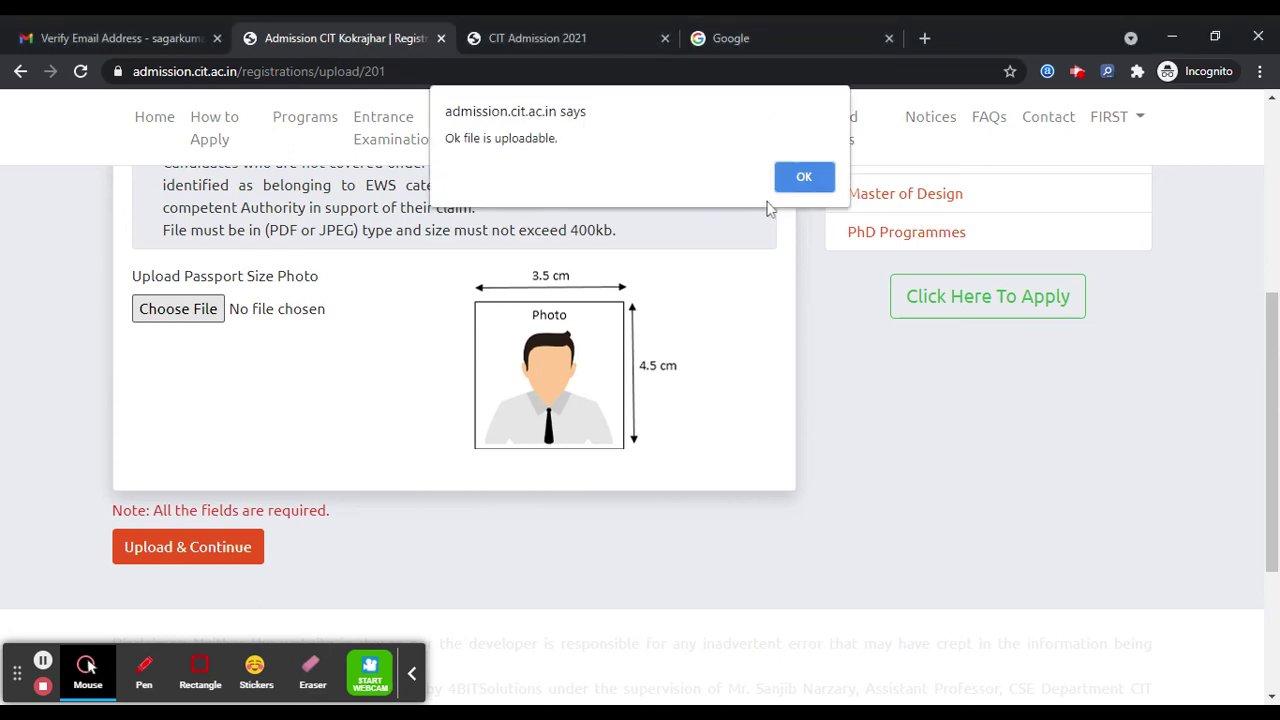
{"action": "left_click", "coordinate": [800, 185]}
{"action": "left_click", "coordinate": [192, 314]}
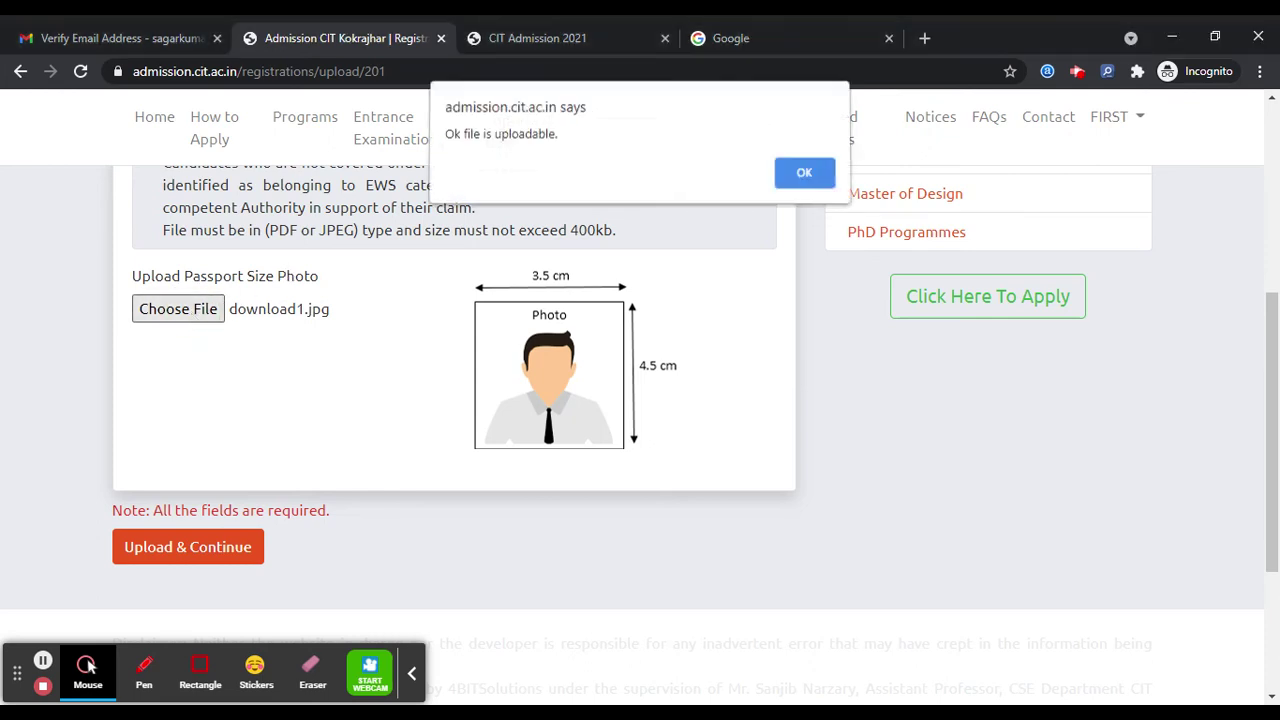
{"action": "left_click", "coordinate": [806, 178]}
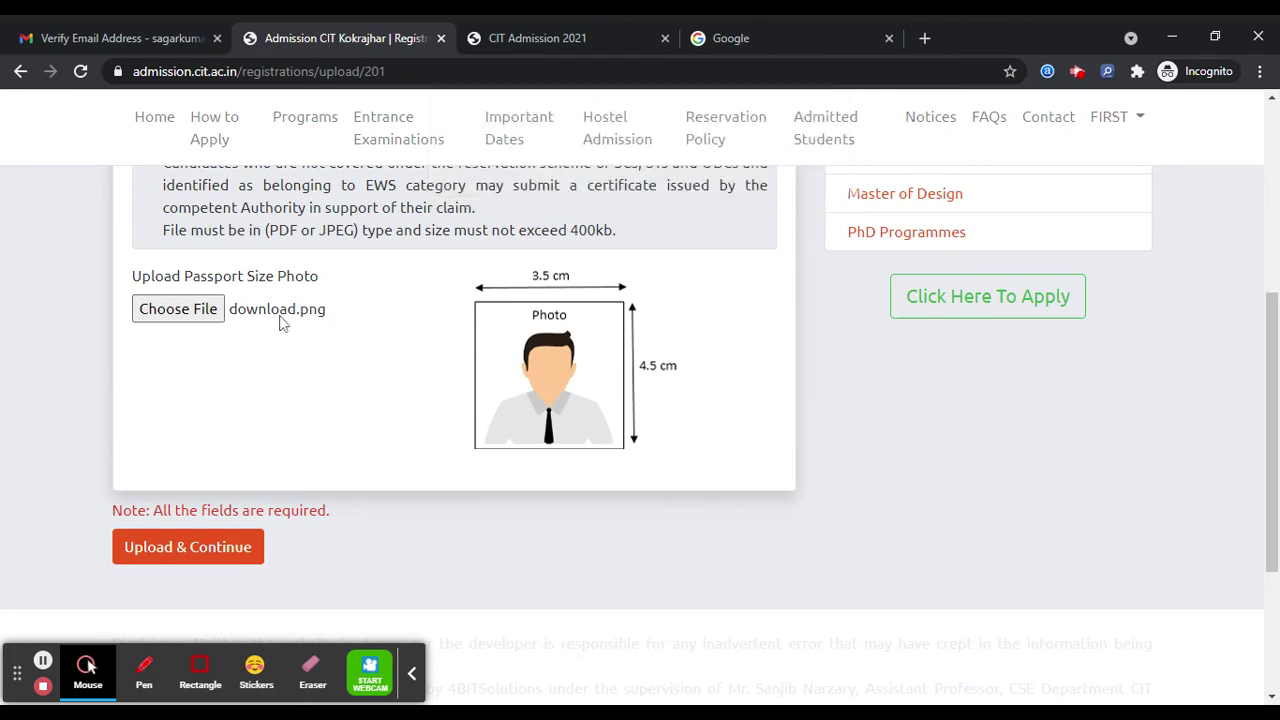
{"action": "scroll", "coordinate": [330, 310], "scroll_direction": "down", "scroll_amount": 1}
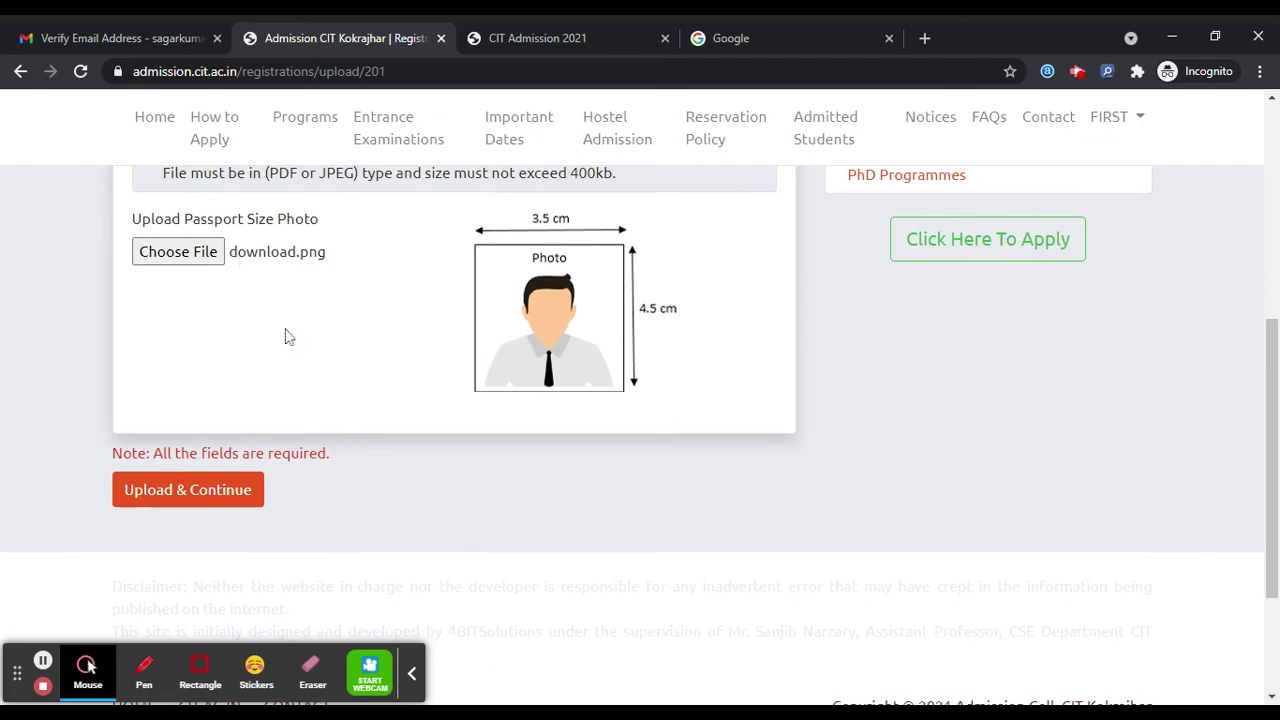
{"action": "left_click", "coordinate": [205, 497]}
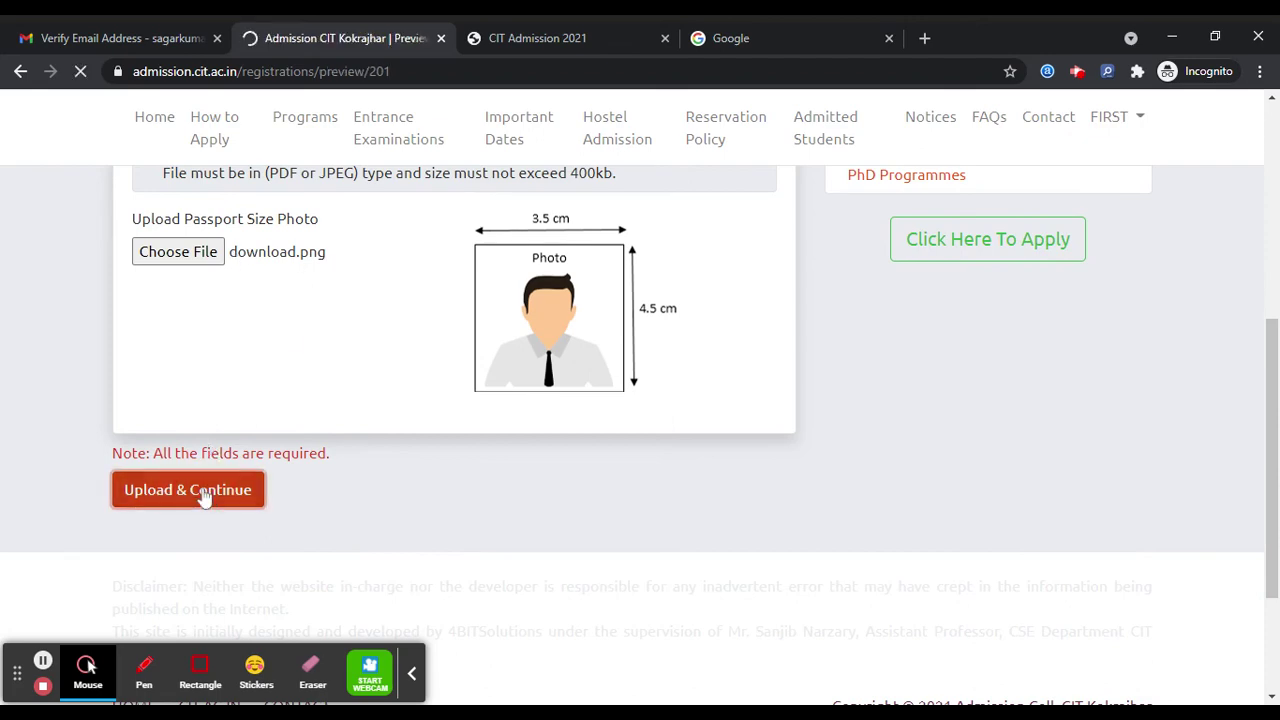
- Tick the declaration, click Final Submit and confirm the irreversible submission
{"action": "scroll", "coordinate": [531, 334], "scroll_direction": "down", "scroll_amount": 10}
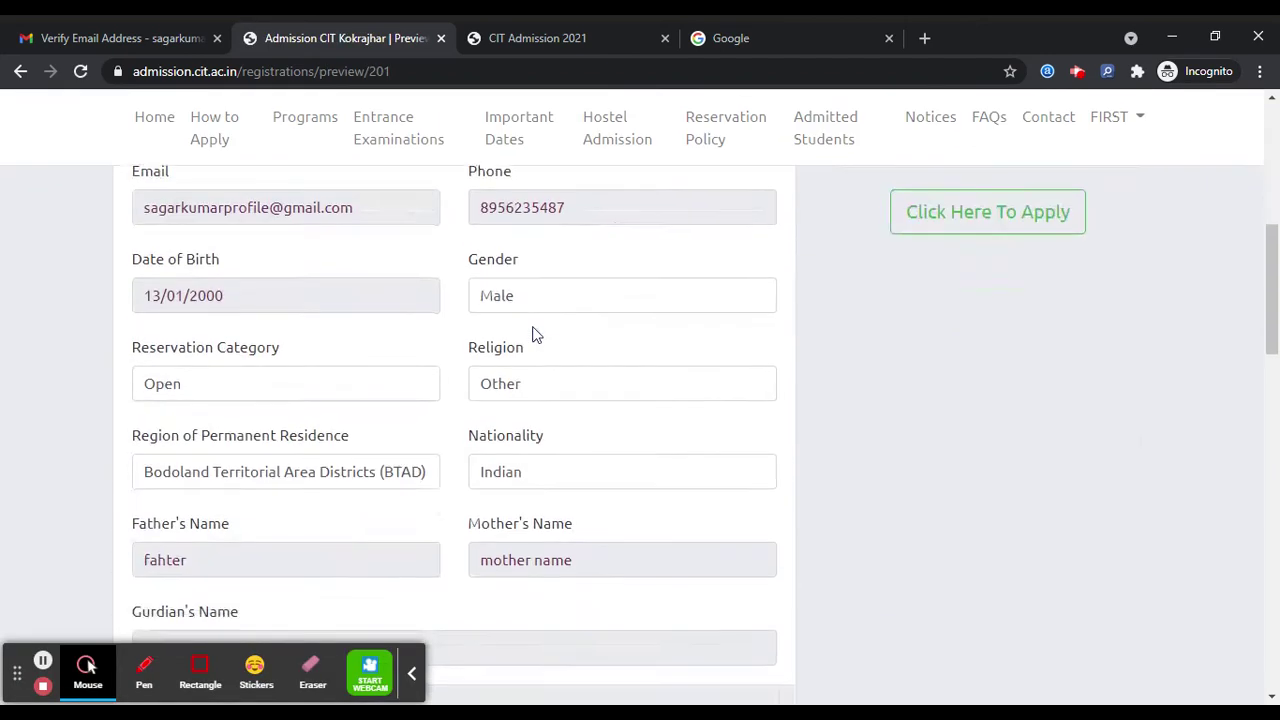
{"action": "scroll", "coordinate": [532, 334], "scroll_direction": "down", "scroll_amount": 3}
{"action": "scroll", "coordinate": [531, 334], "scroll_direction": "up", "scroll_amount": 3}
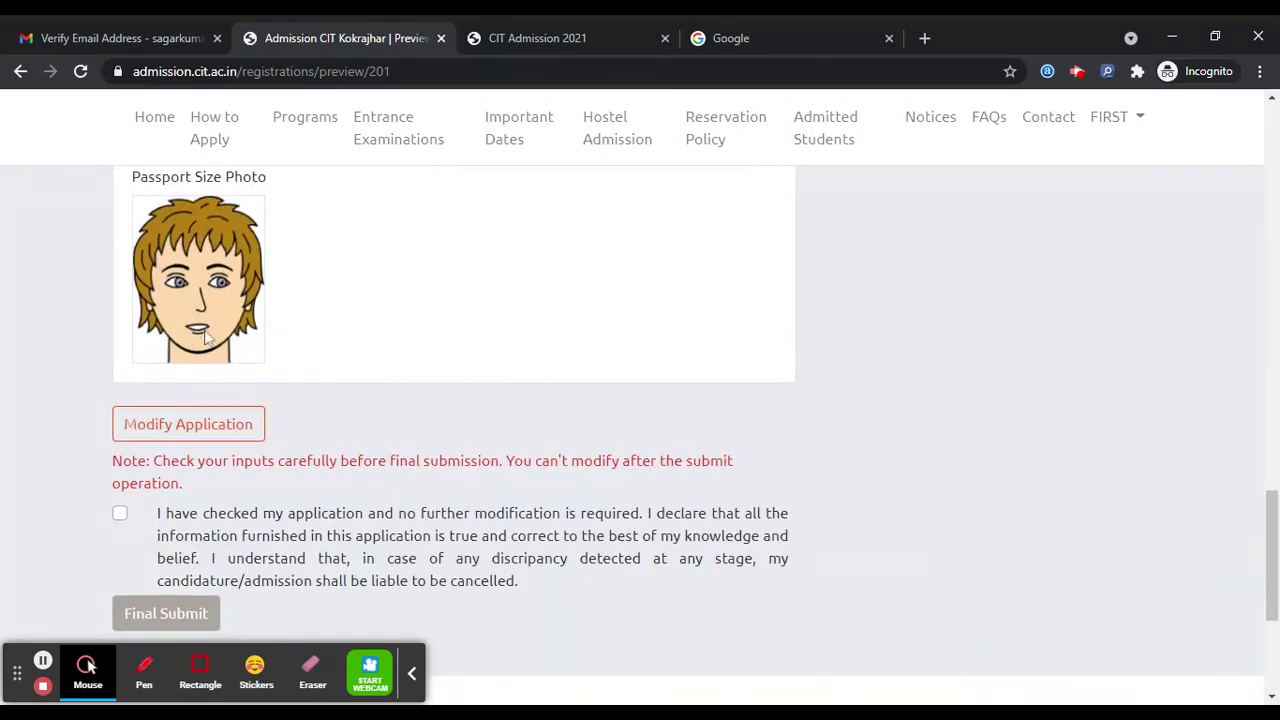
{"action": "scroll", "coordinate": [137, 396], "scroll_direction": "down", "scroll_amount": 1}
{"action": "left_click", "coordinate": [120, 403]}
{"action": "left_click", "coordinate": [163, 502]}
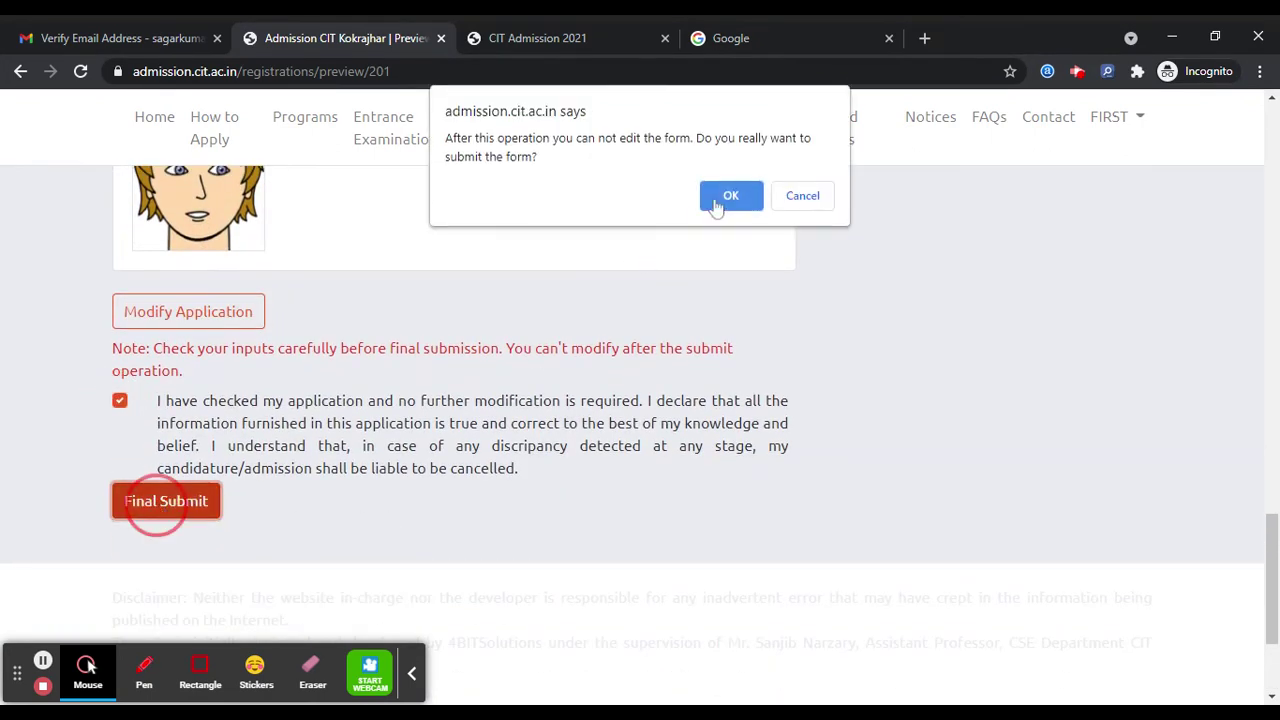
{"action": "left_click", "coordinate": [730, 196]}
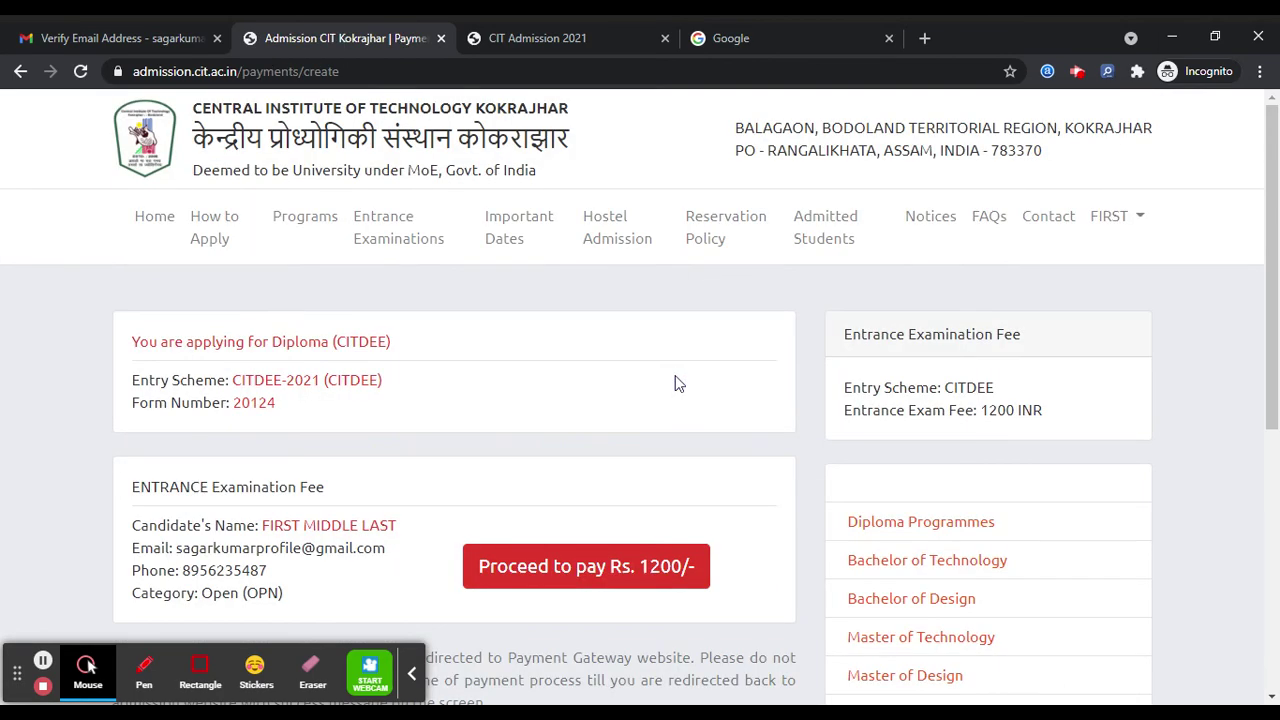
- Proceed to pay the Rs. 1200 entrance fee
{"action": "scroll", "coordinate": [675, 380], "scroll_direction": "down", "scroll_amount": 2}
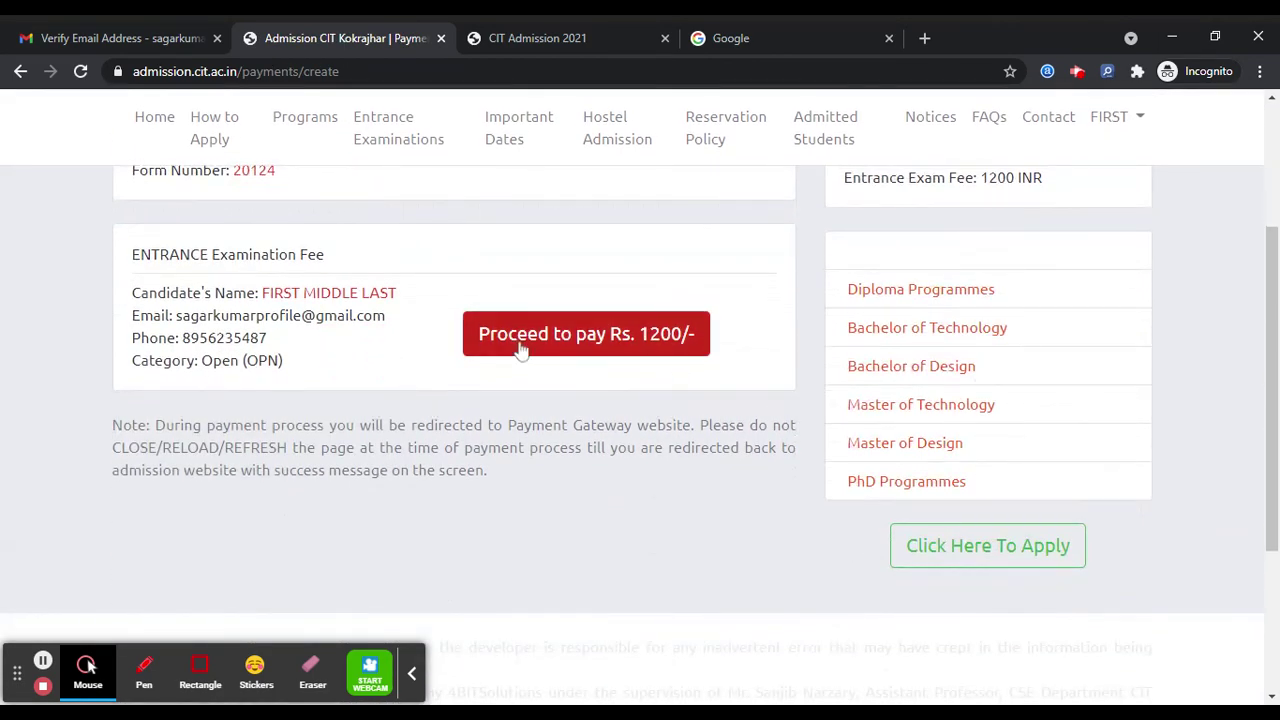
{"action": "left_click", "coordinate": [521, 347]}
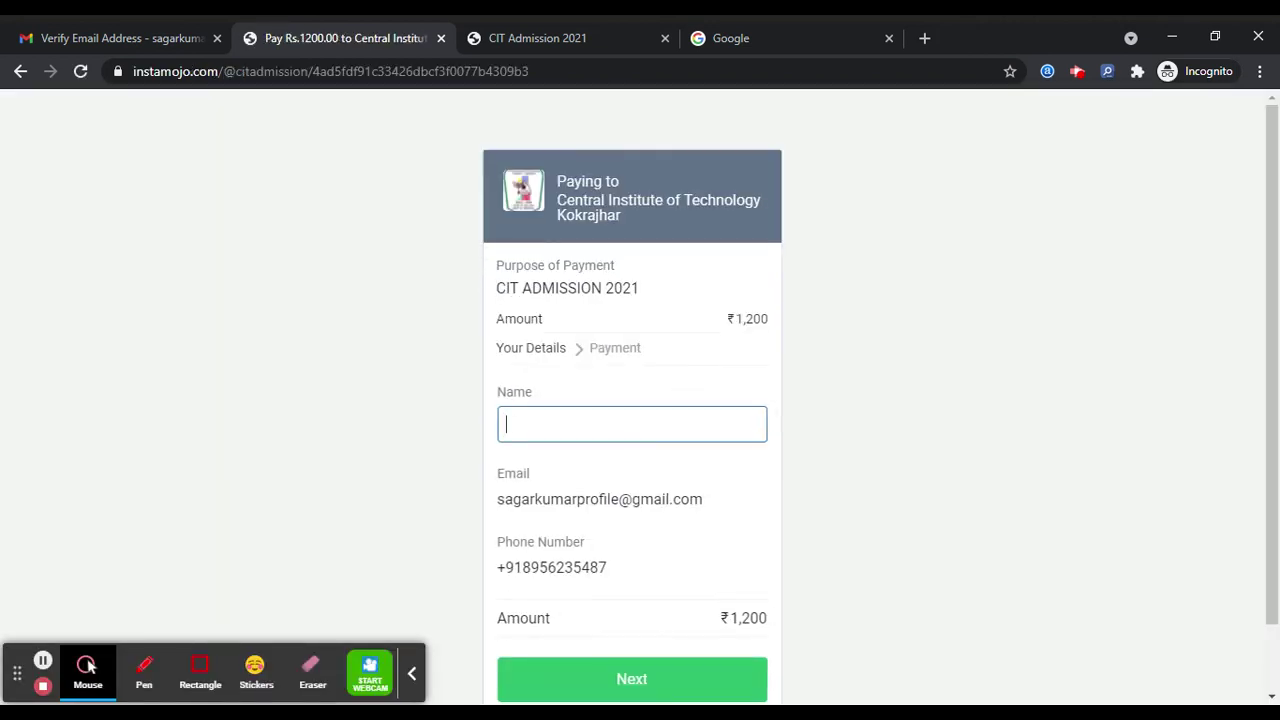
- Enter the payer's name in Instamojo and continue to the payment step
{"action": "type", "text": "name"}
{"action": "scroll", "coordinate": [588, 574], "scroll_direction": "down", "scroll_amount": 1}
{"action": "left_click", "coordinate": [612, 600]}
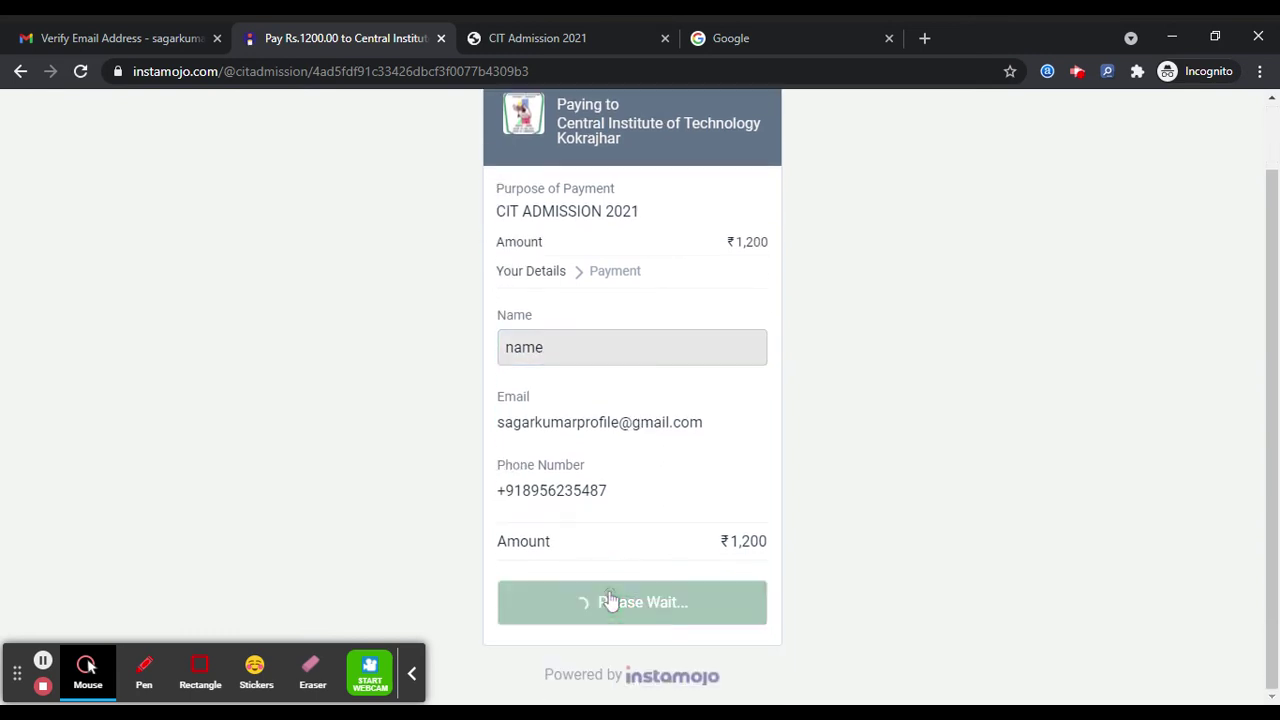
- Expand the other payment methods (card, net banking, wallet) for the ₹1,246.02 total
{"action": "scroll", "coordinate": [767, 410], "scroll_direction": "down", "scroll_amount": 1}
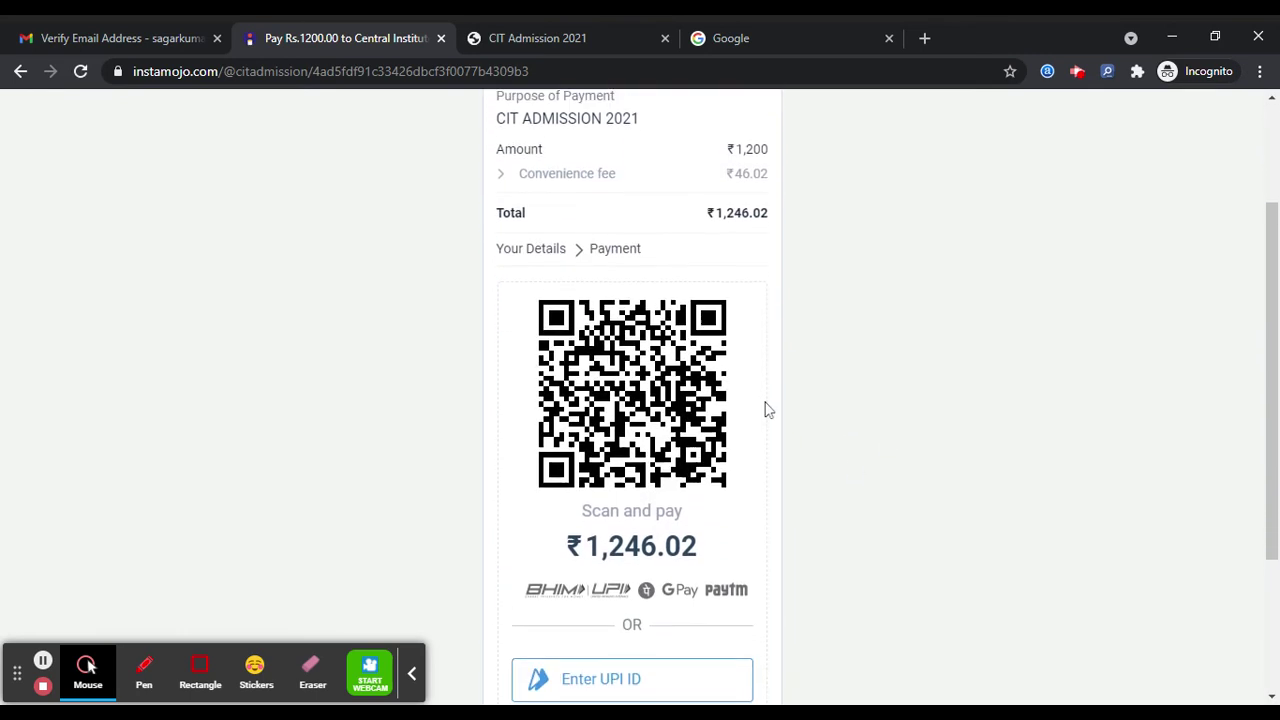
{"action": "scroll", "coordinate": [652, 493], "scroll_direction": "down", "scroll_amount": 2}
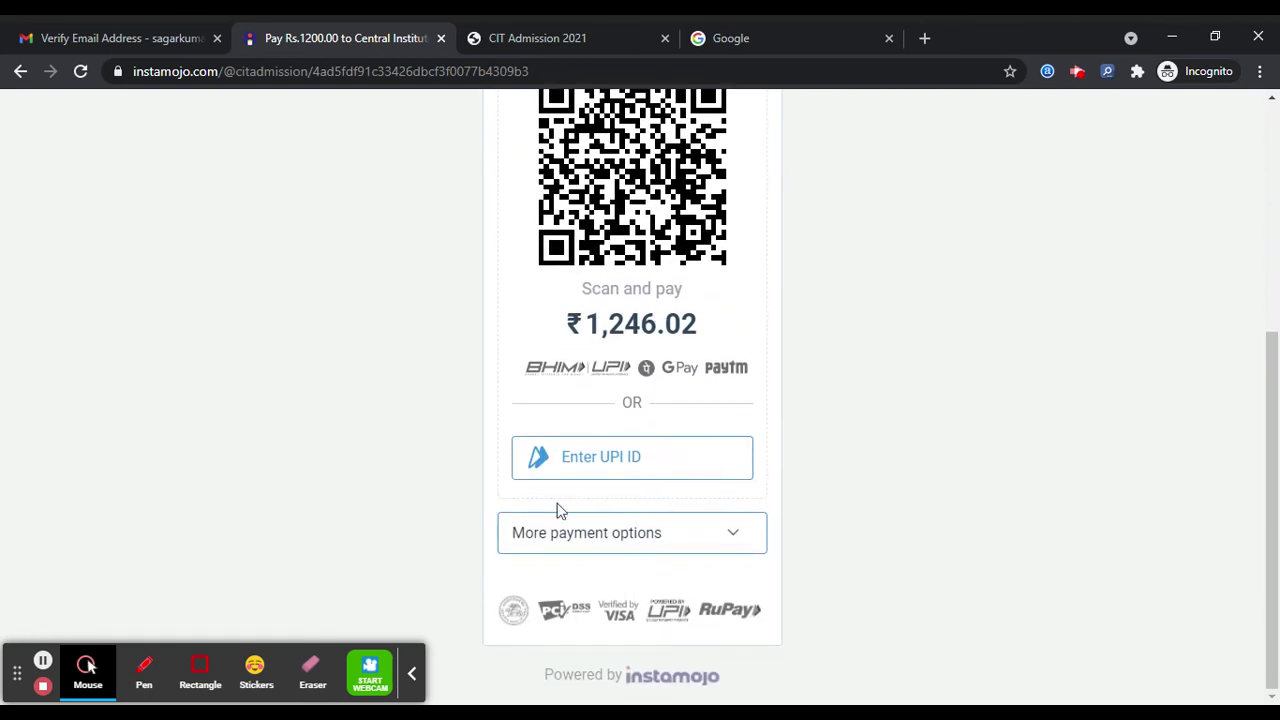
{"action": "left_click", "coordinate": [610, 535]}
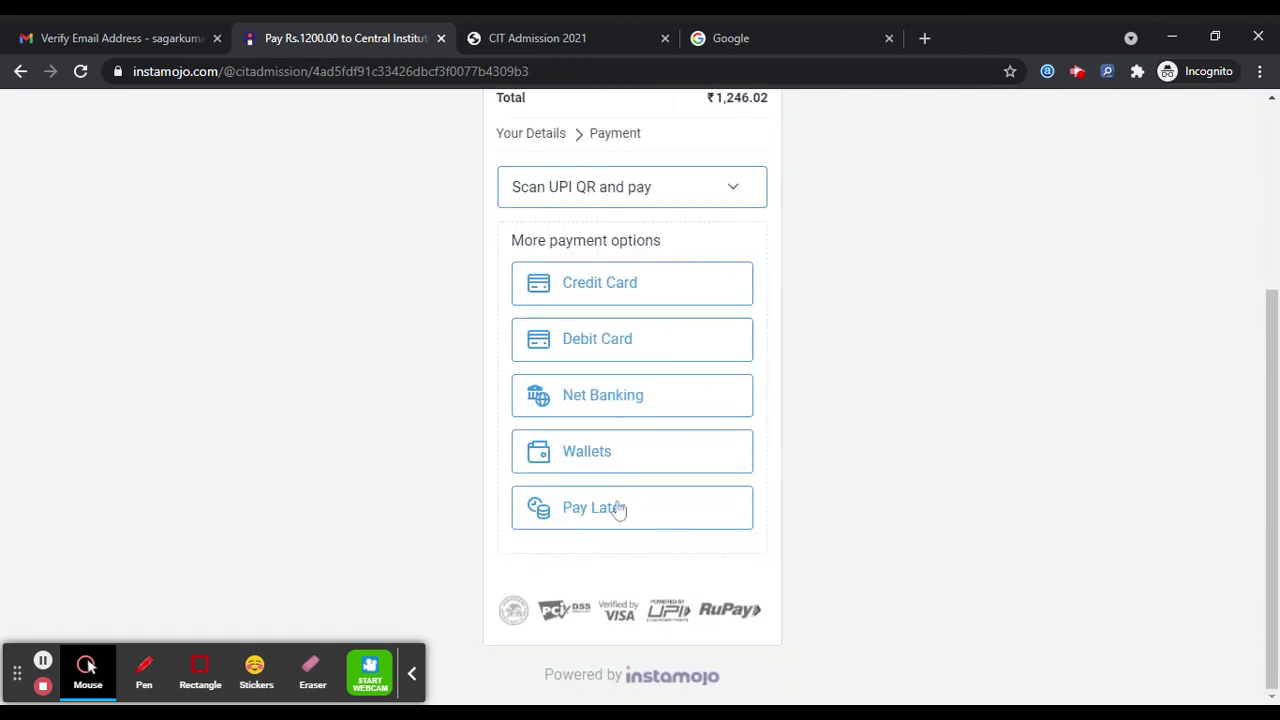
{"action": "scroll", "coordinate": [742, 456], "scroll_direction": "up", "scroll_amount": 3}
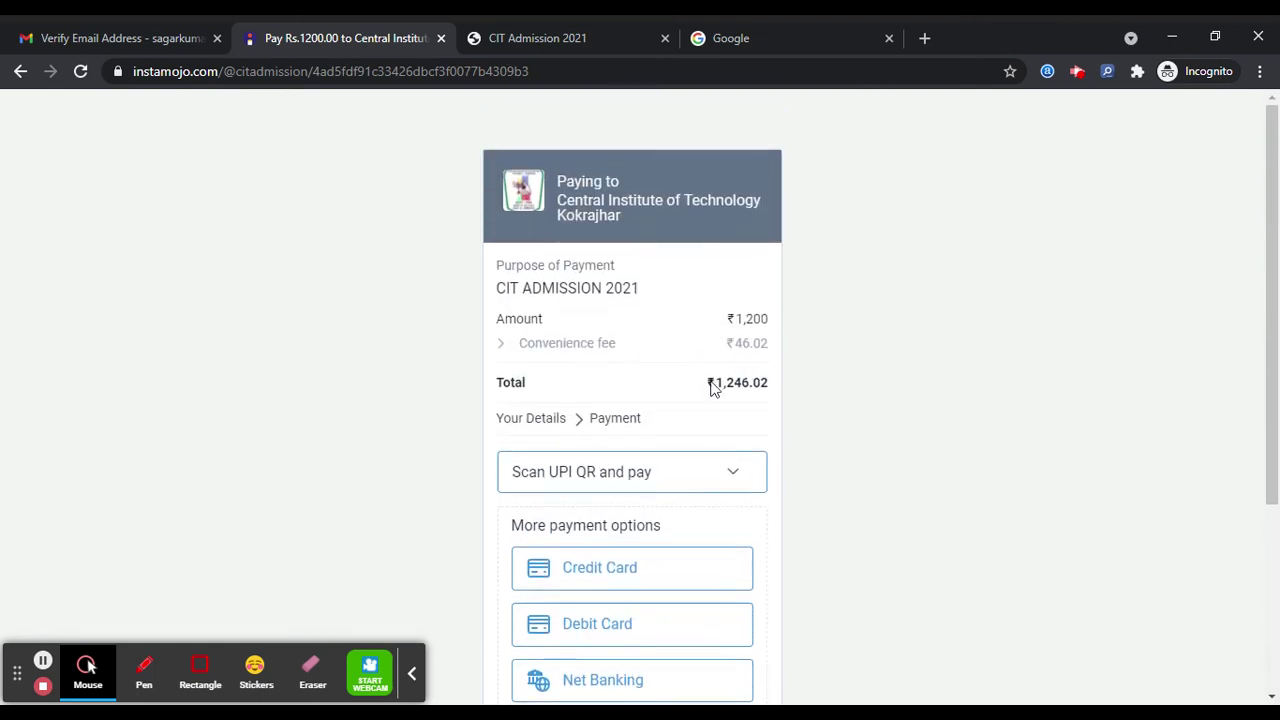
{"action": "left_click", "coordinate": [712, 385]}
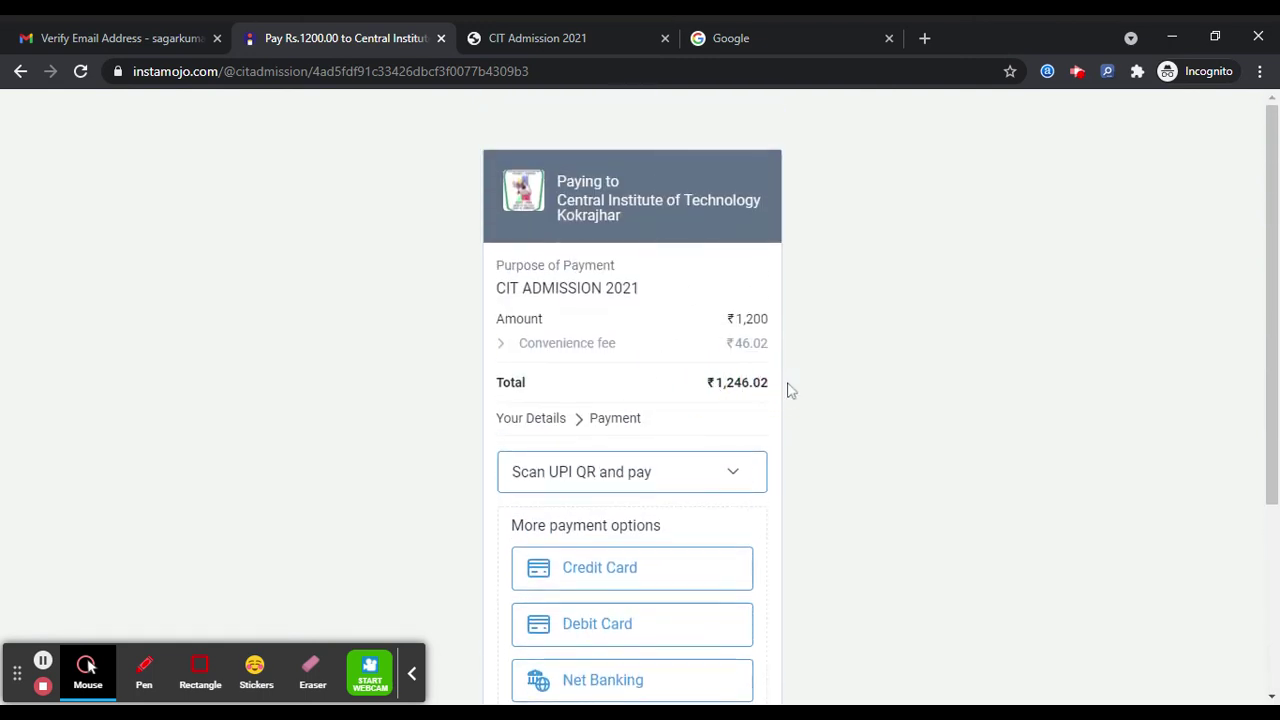